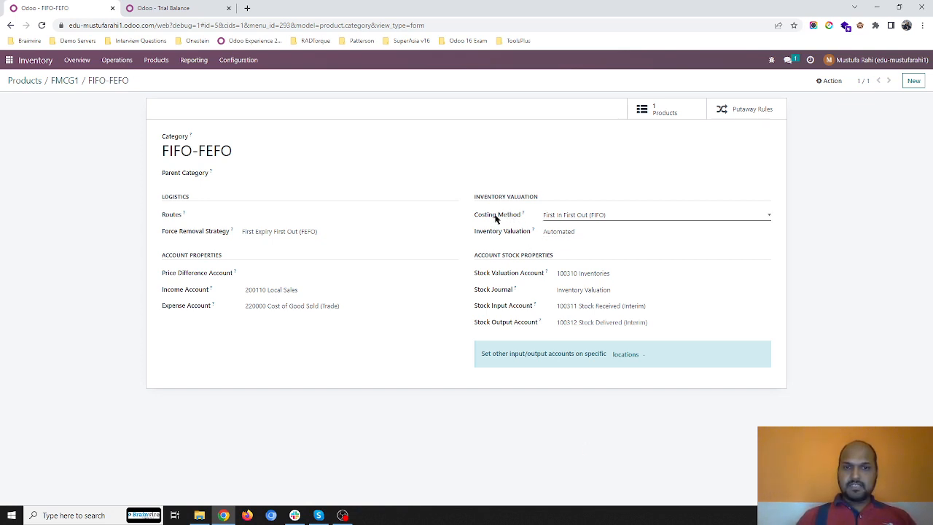
- Review the costing method and the force removal strategy options of the FIFO-FEFO product category
click(587, 220)
click(592, 220)
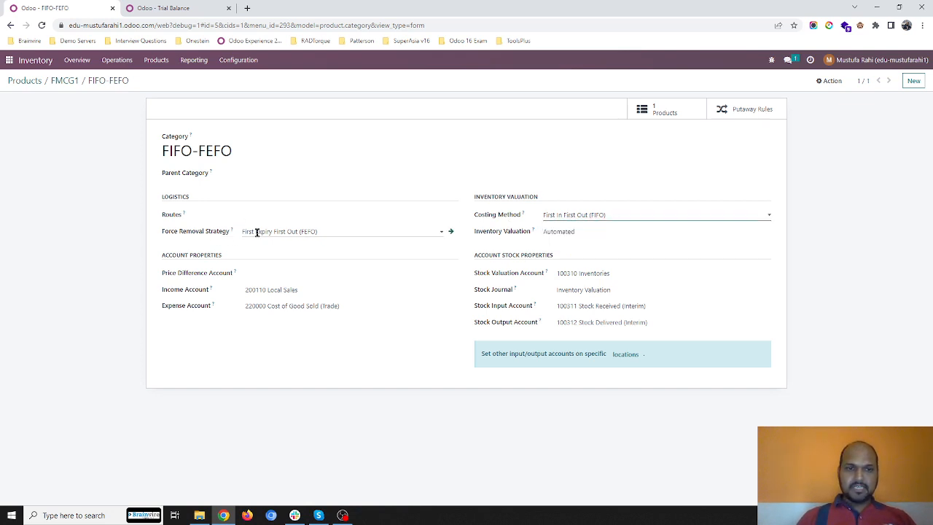
click(328, 231)
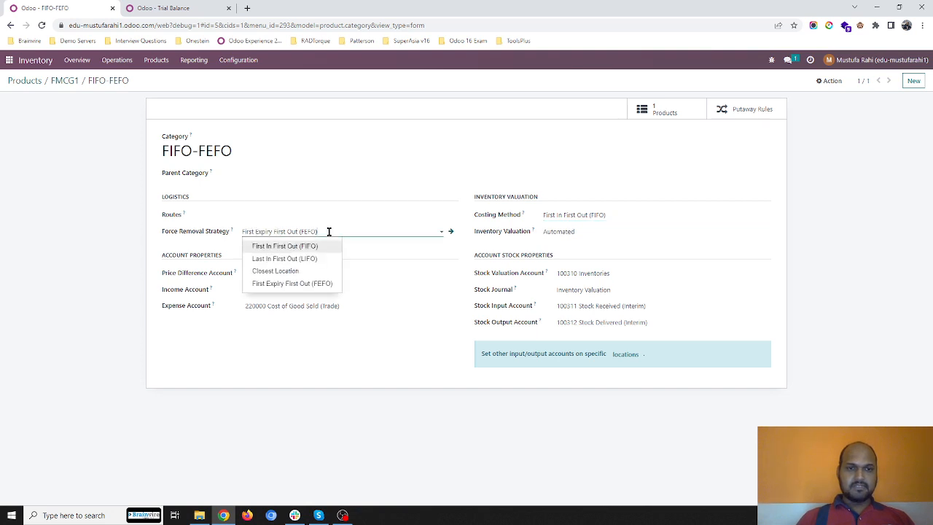
click(329, 231)
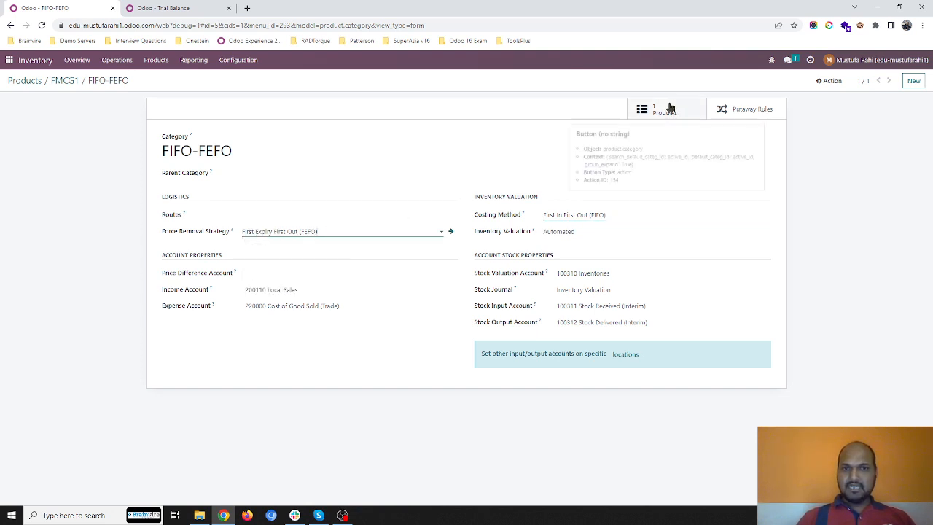
- Return to product FMCG1 and review its routes, lot tracking, expiration date settings and vendor prices
click(65, 81)
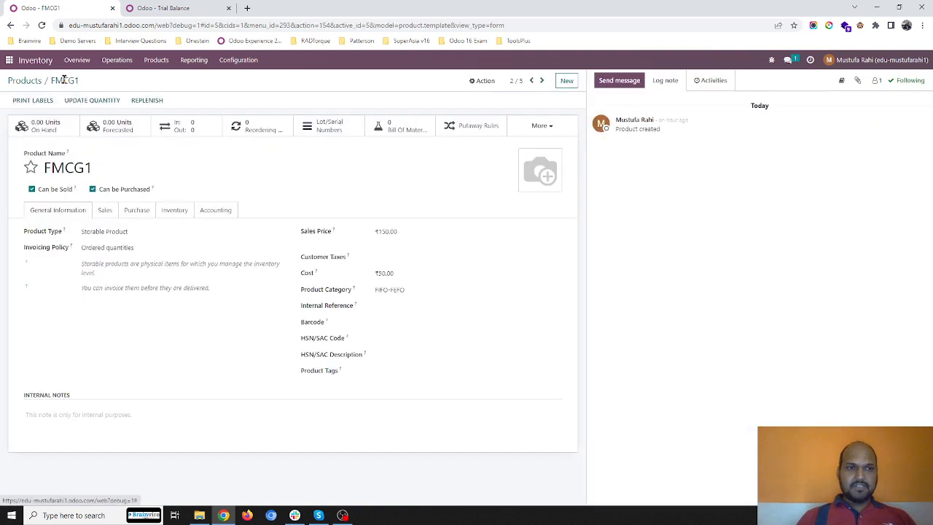
click(172, 211)
scroll(119, 395, down, 3)
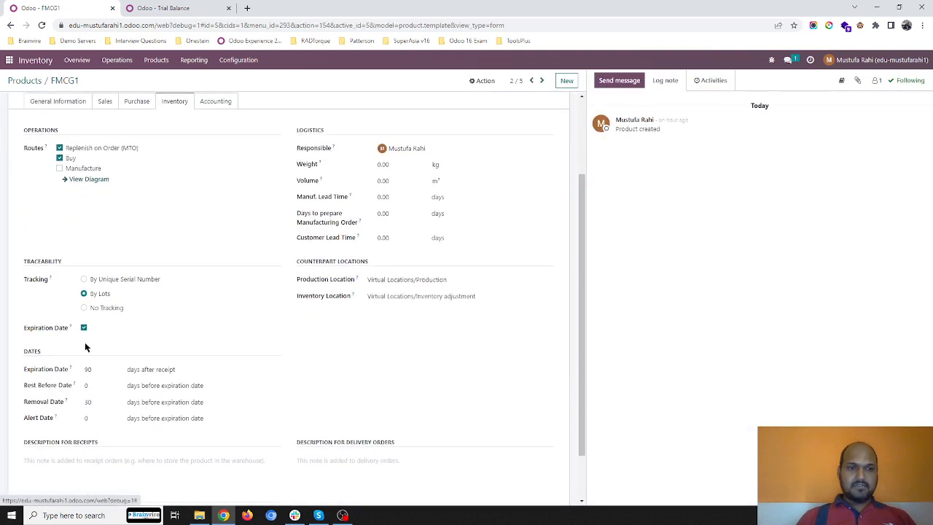
scroll(109, 288, up, 3)
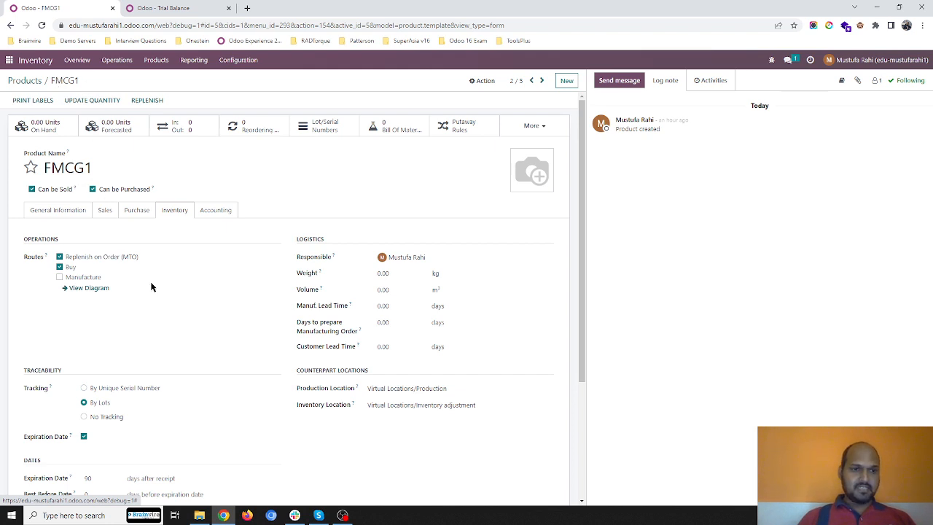
scroll(151, 287, down, 2)
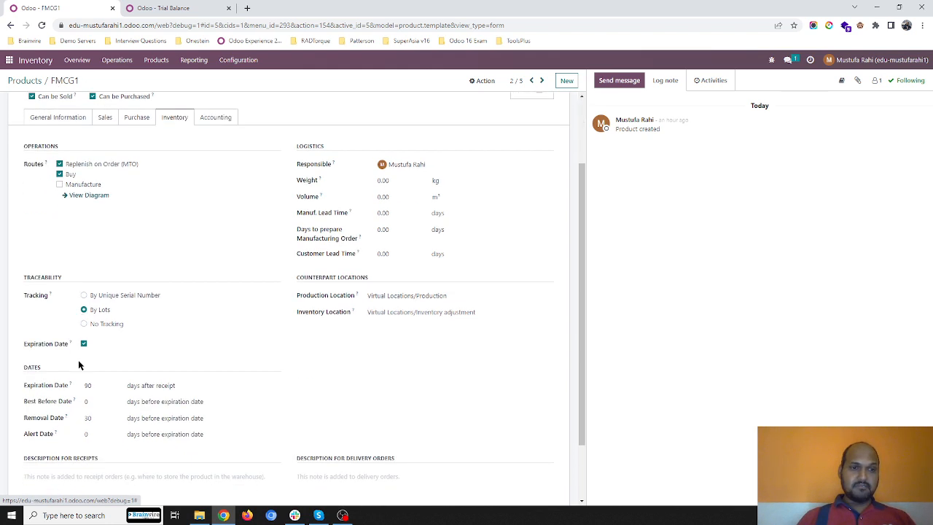
scroll(83, 347, down, 2)
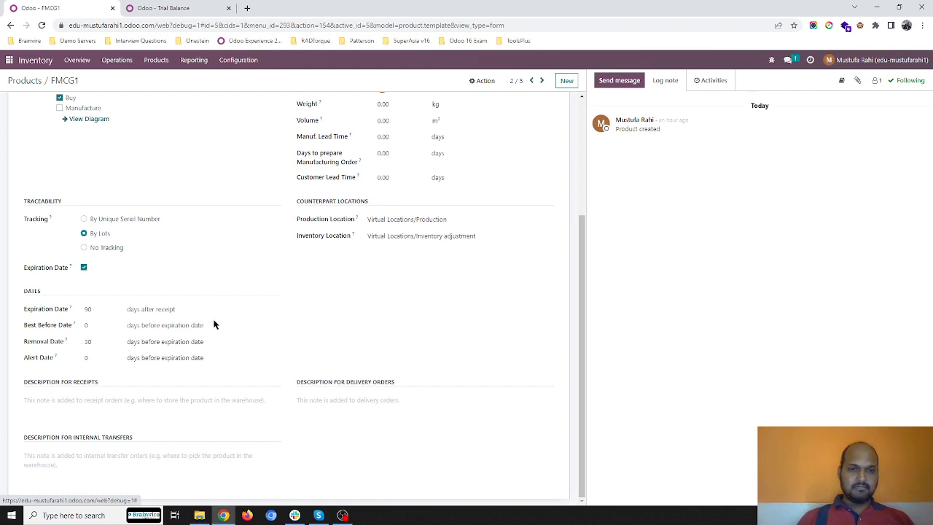
scroll(214, 325, up, 5)
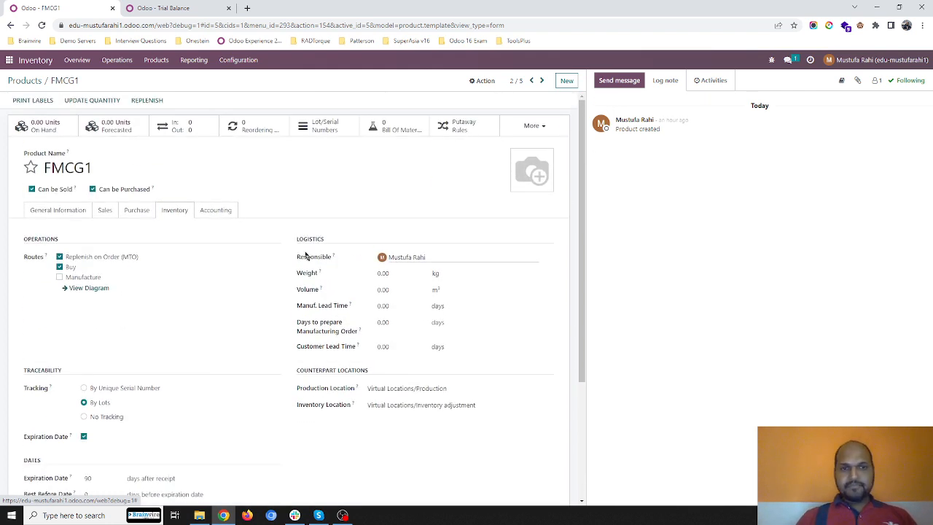
click(137, 211)
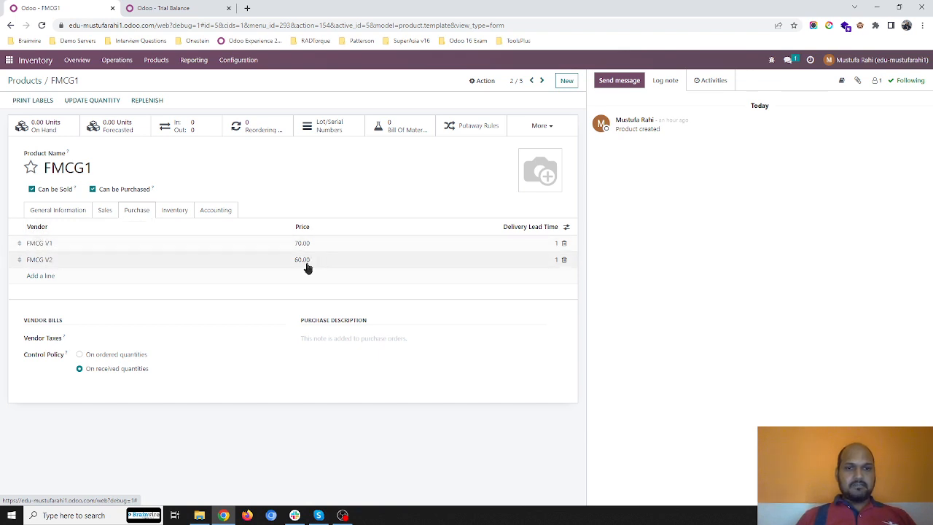
click(54, 210)
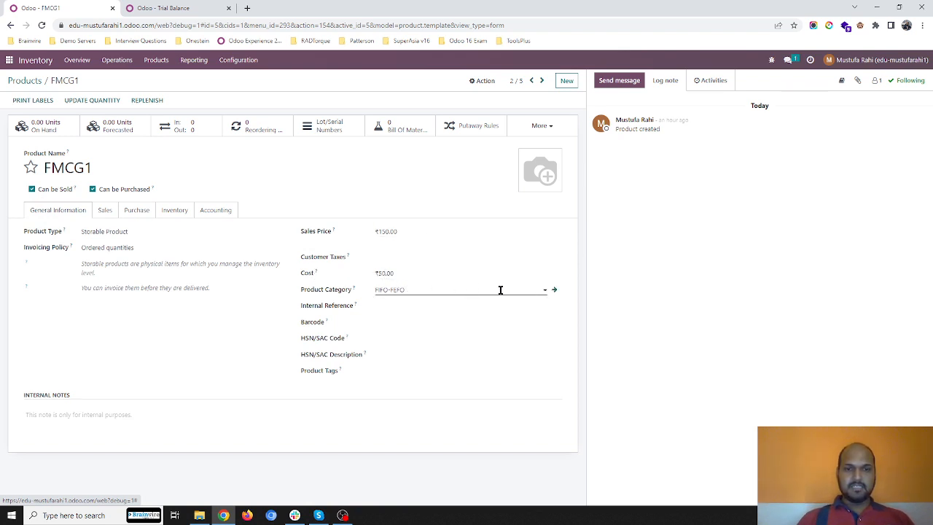
- Reopen FMCG1's product category for review and check the account balances in the Trial Balance report
click(554, 290)
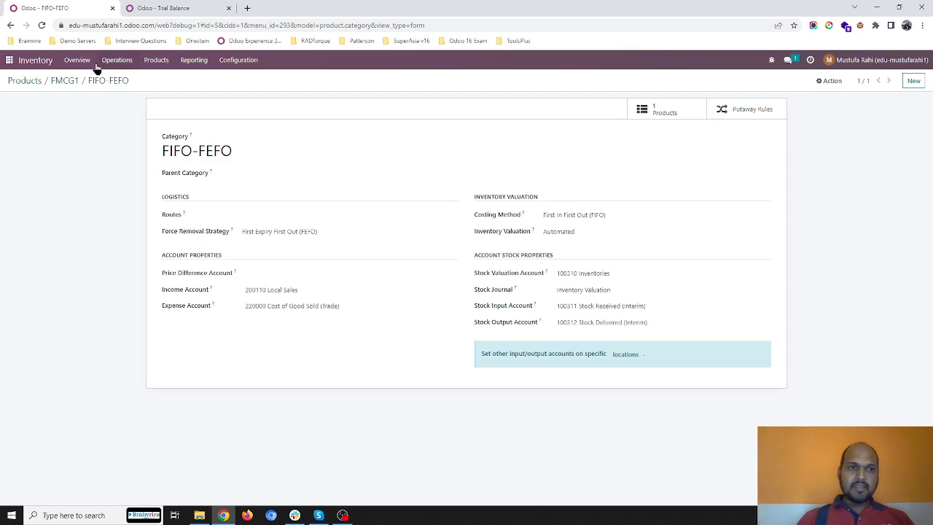
click(164, 8)
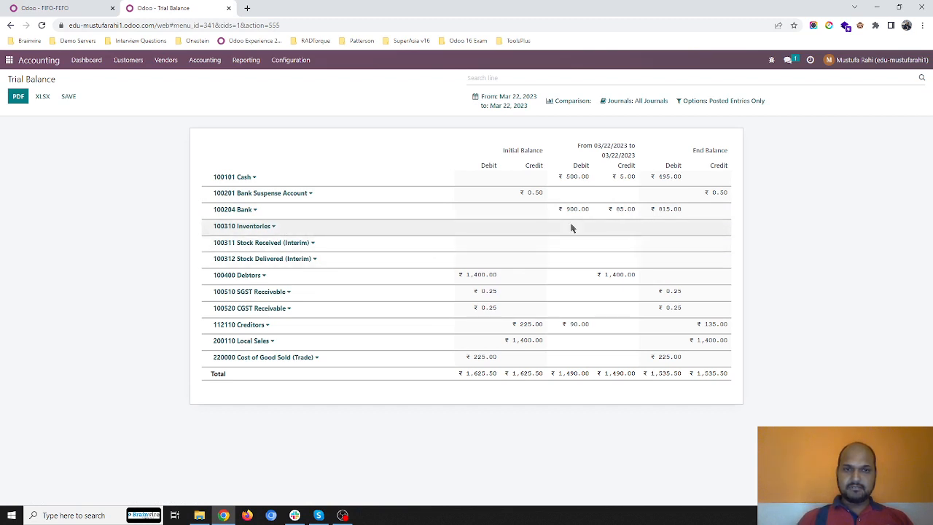
click(97, 11)
- Create a new quotation in the Sales app with Customer 1 as the customer
click(10, 60)
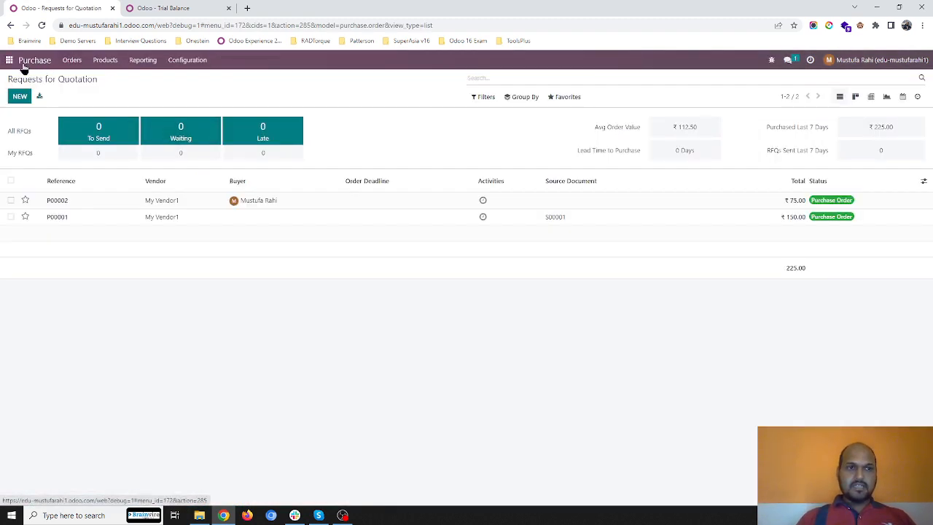
click(10, 63)
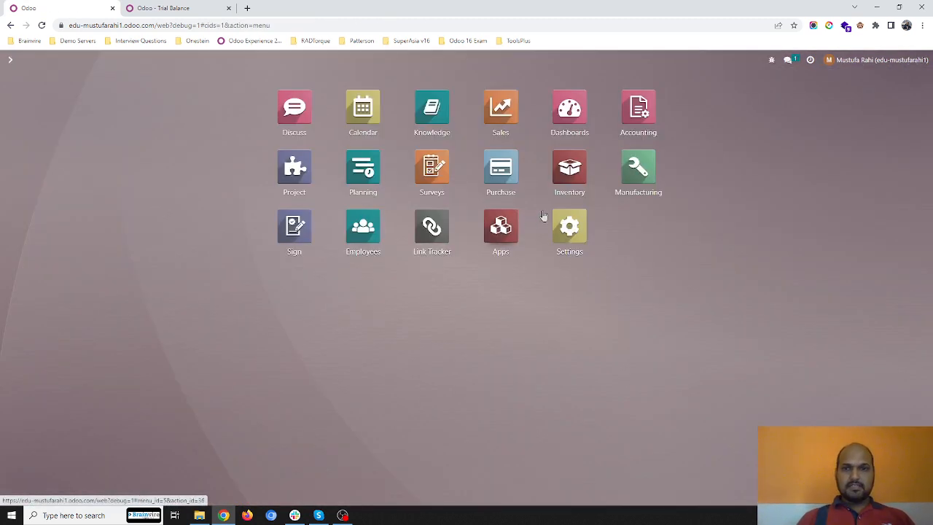
click(508, 116)
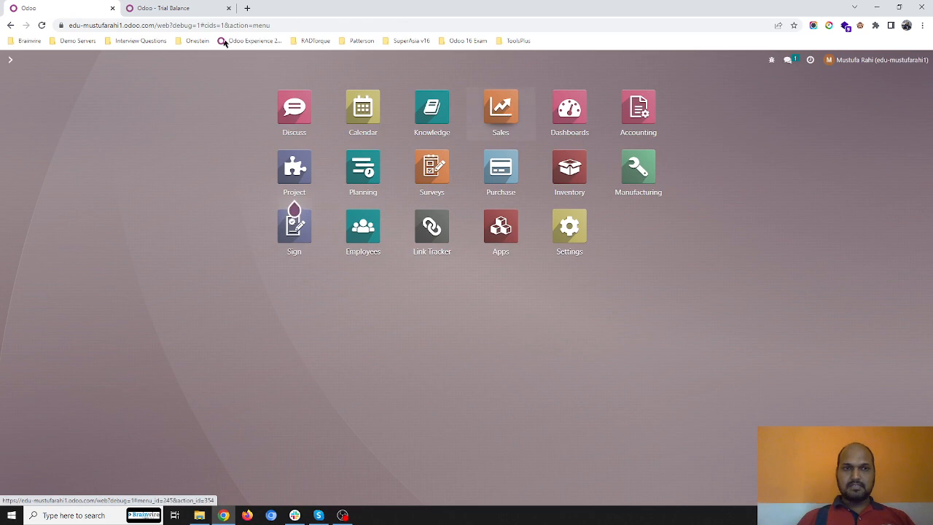
click(22, 96)
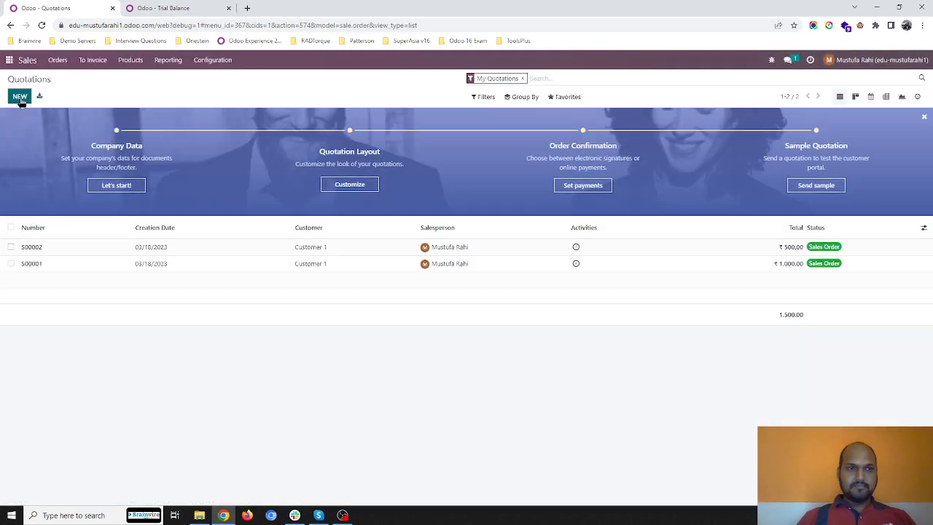
click(123, 180)
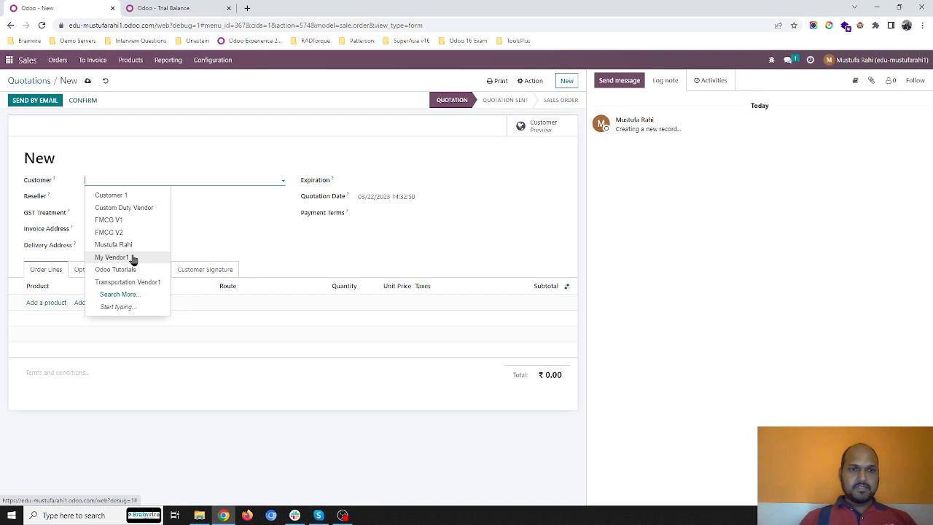
click(123, 195)
- Add product FMCG1 to the quotation's order lines with a quantity of 100
click(51, 300)
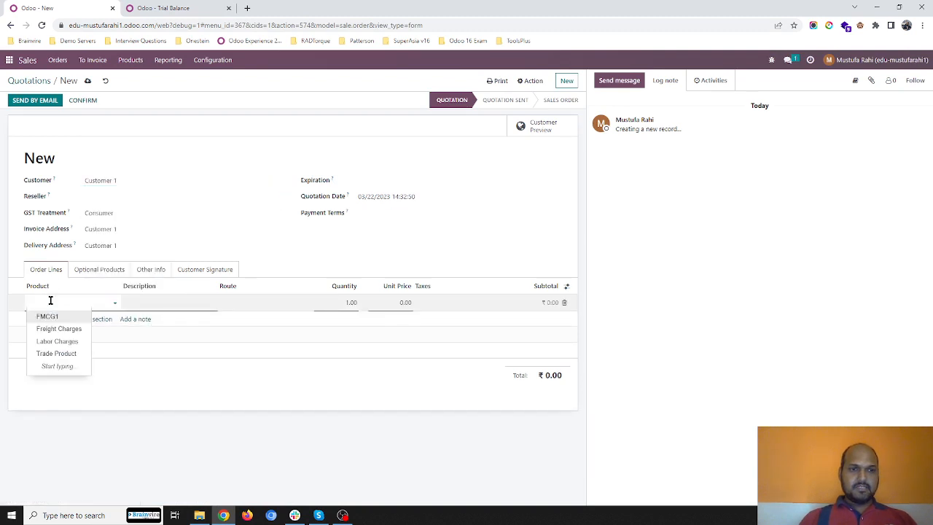
click(58, 317)
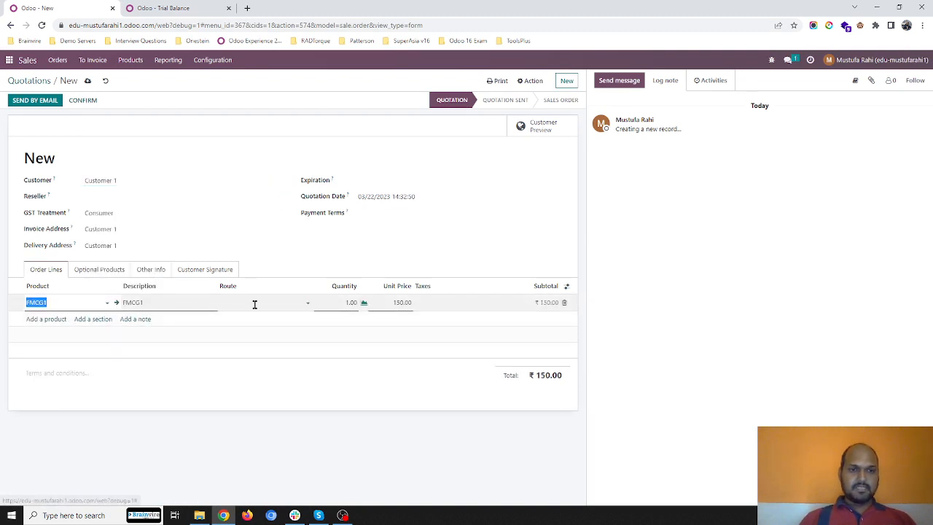
click(345, 300)
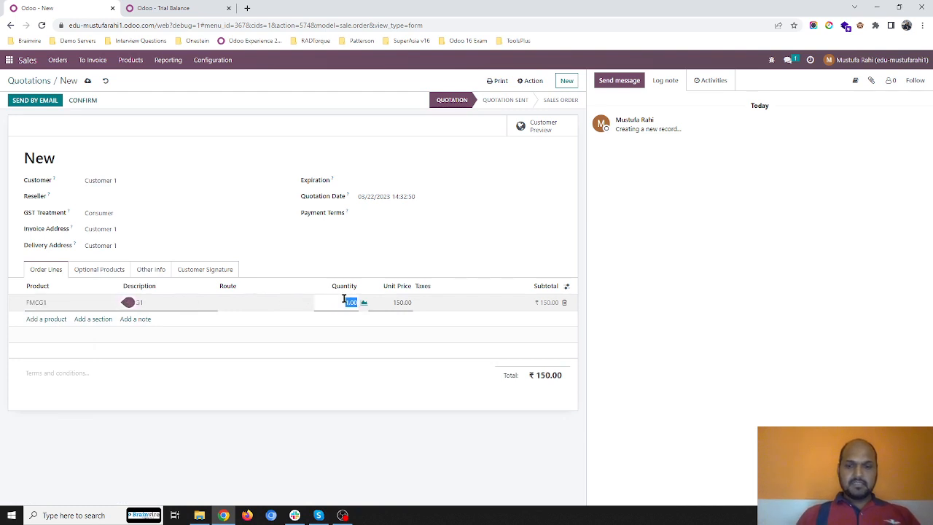
text(1)
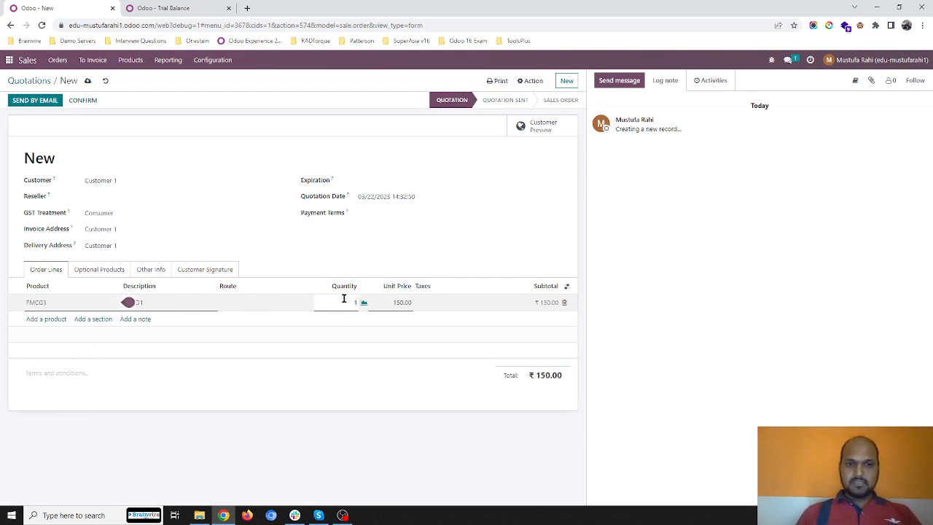
key(Tab)
key(Tab)
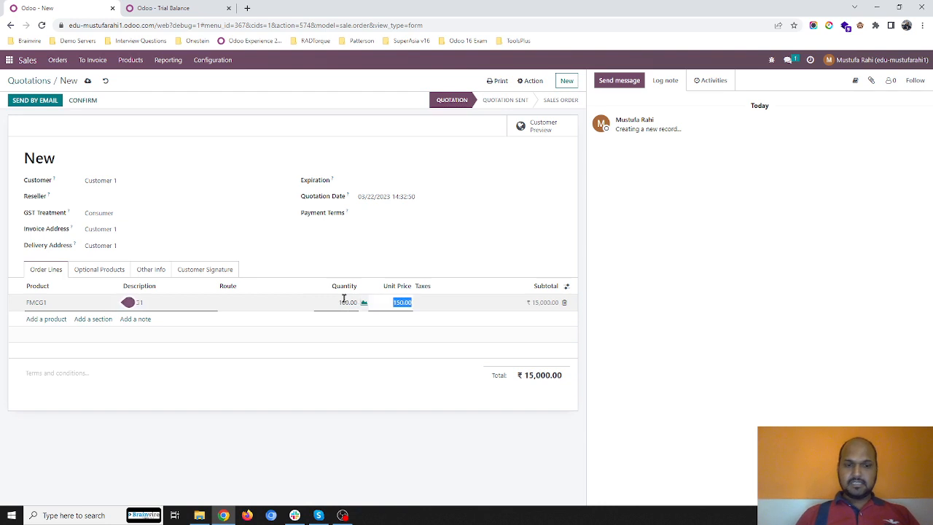
click(376, 248)
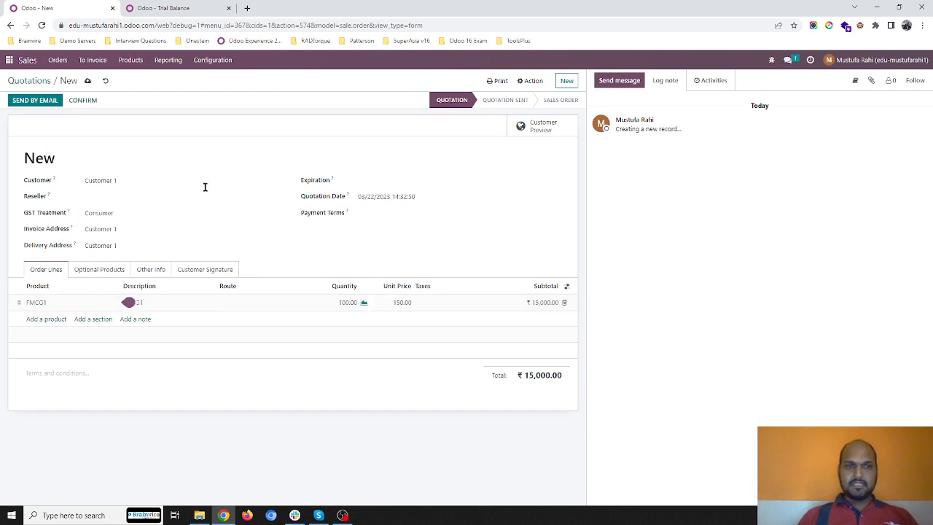
- Save and confirm the quotation, and confirm the purchase order linked to it
click(86, 82)
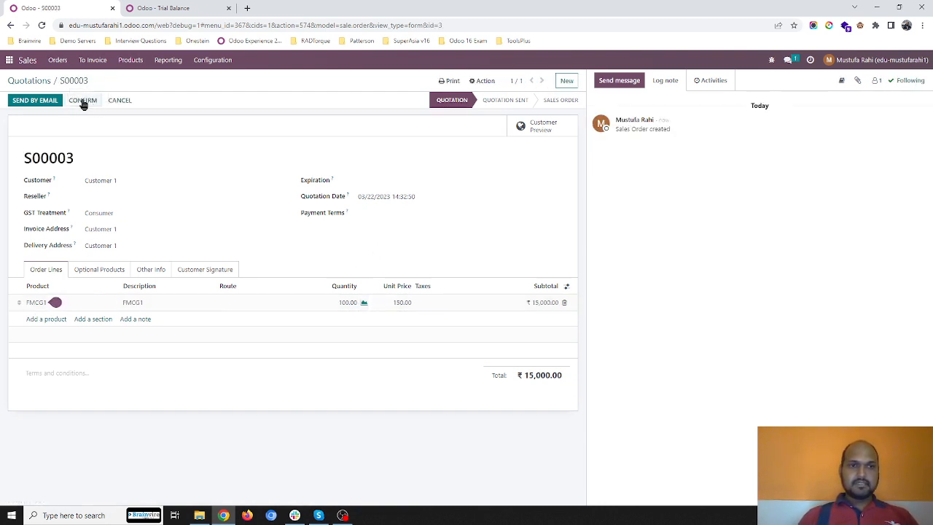
click(83, 101)
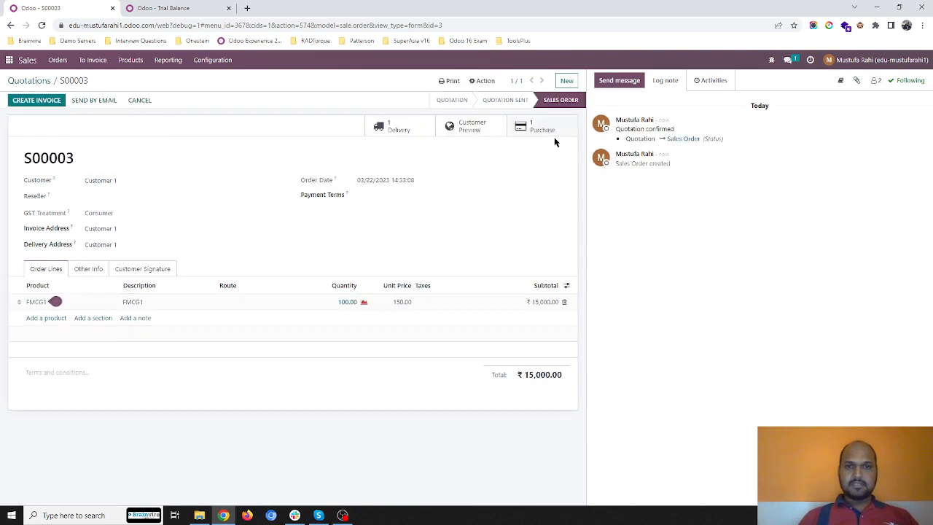
click(547, 129)
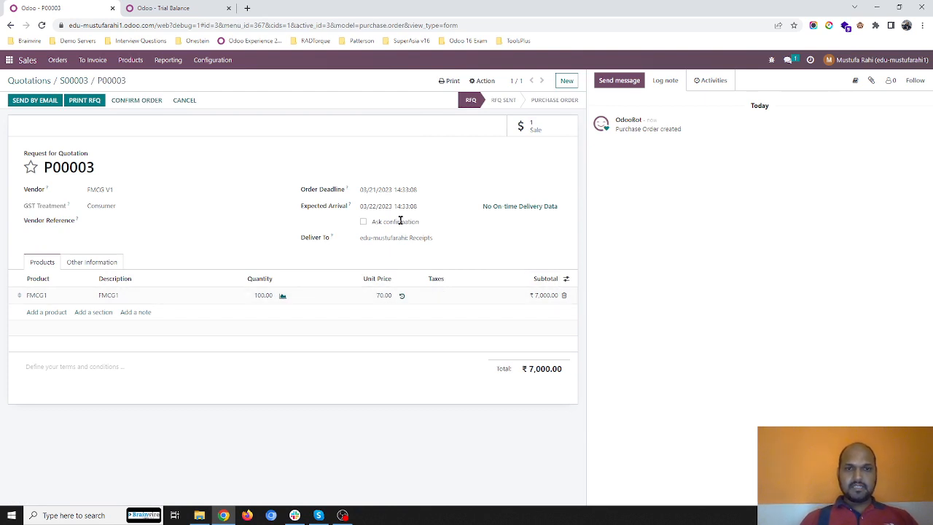
click(142, 102)
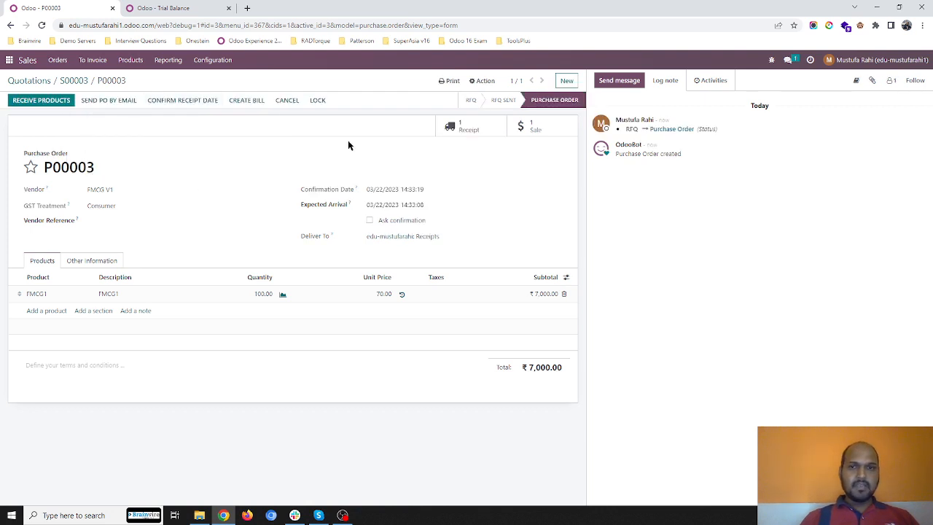
- Open the purchase order's receipt and show the Serial Numbers column in its operations list
click(470, 128)
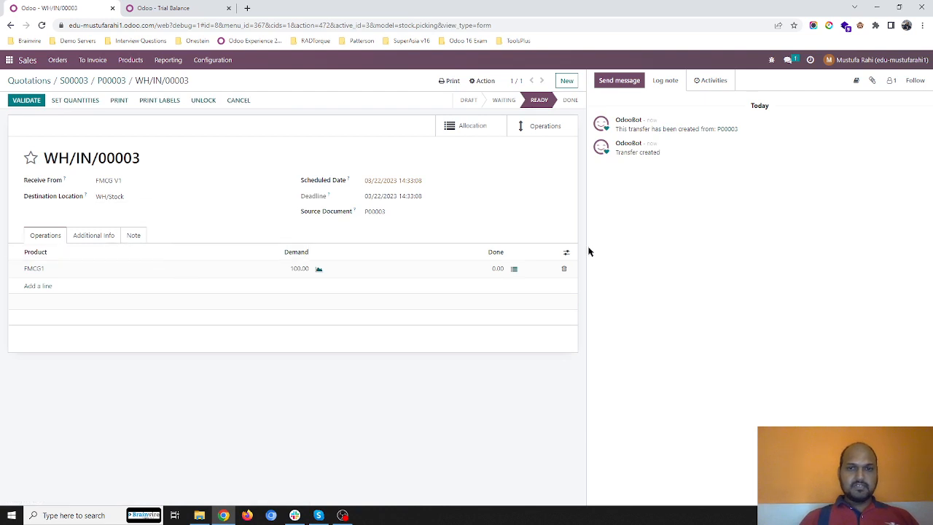
click(566, 254)
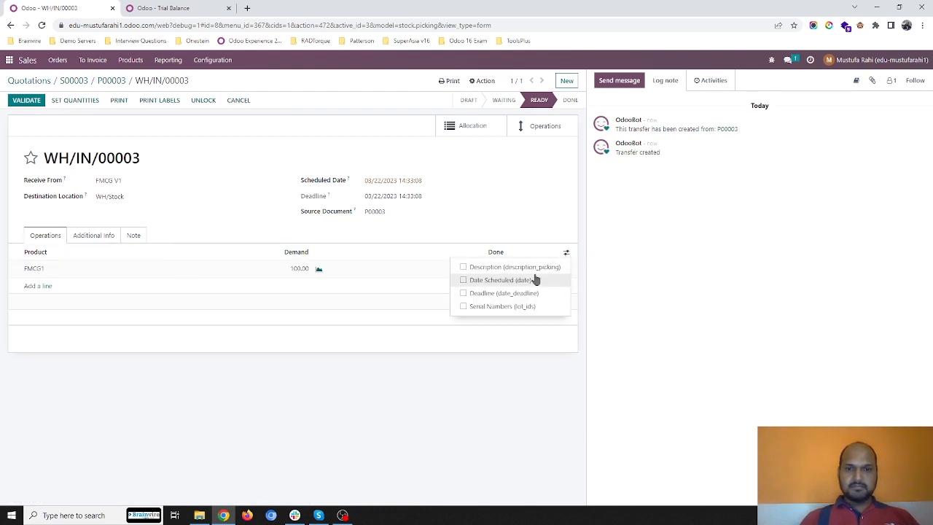
click(476, 307)
click(283, 213)
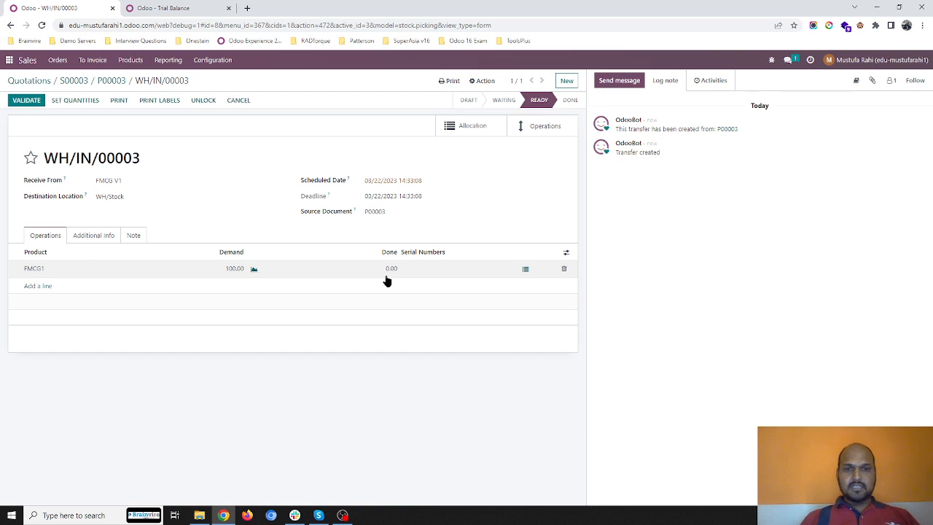
- Record lot LOT001 with a done quantity of 100 in FMCG1's detailed operations and confirm it
click(524, 271)
click(253, 175)
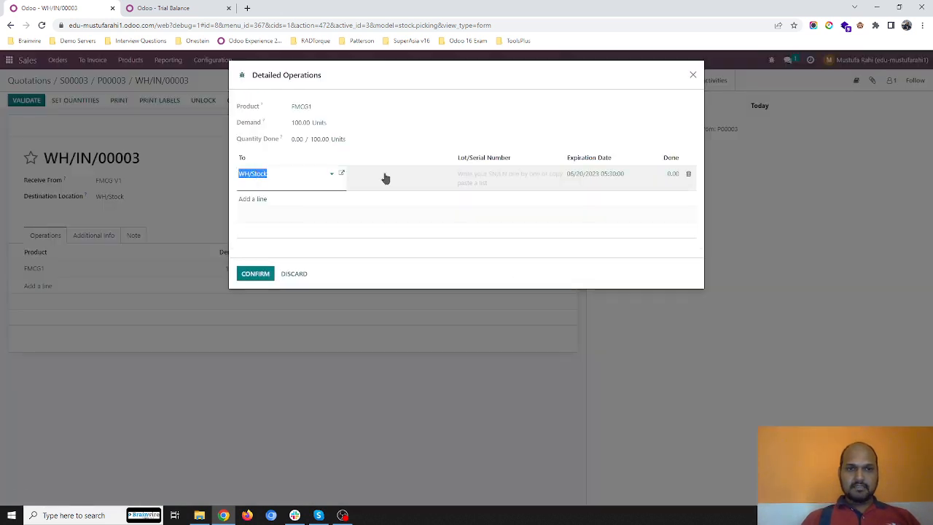
click(510, 174)
text(l)
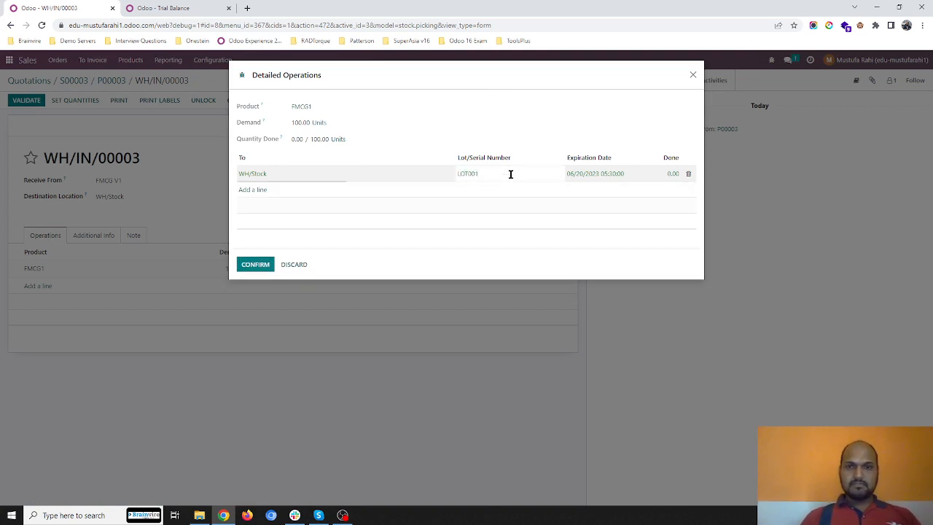
click(672, 174)
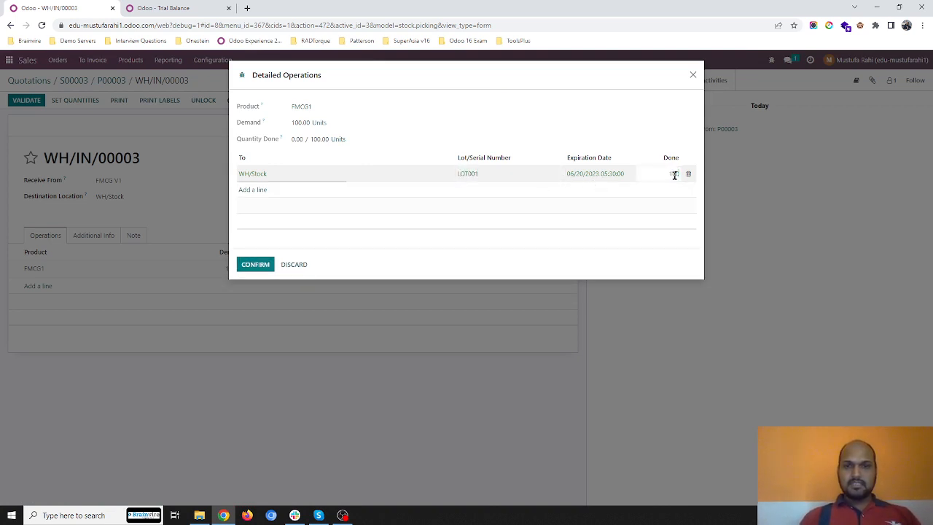
text(100)
click(255, 264)
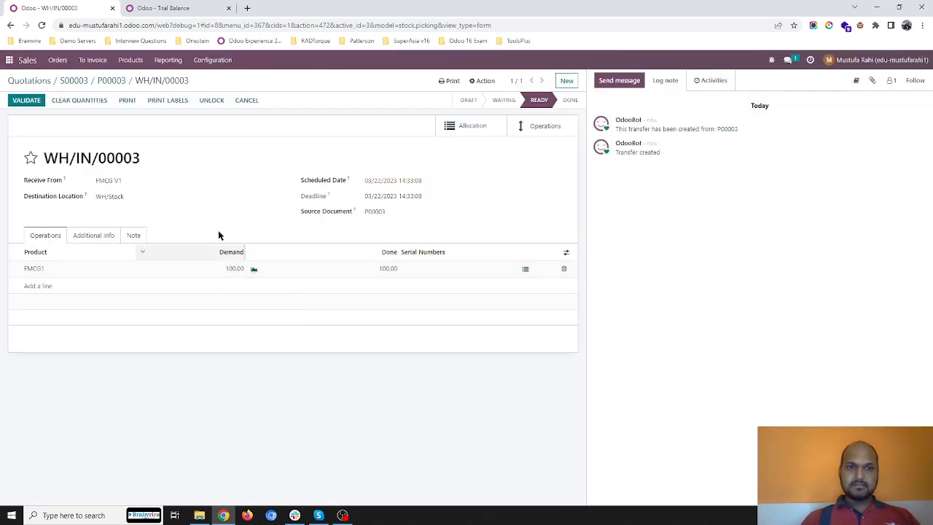
- Validate the incoming receipt of 100 units of FMCG1
click(26, 100)
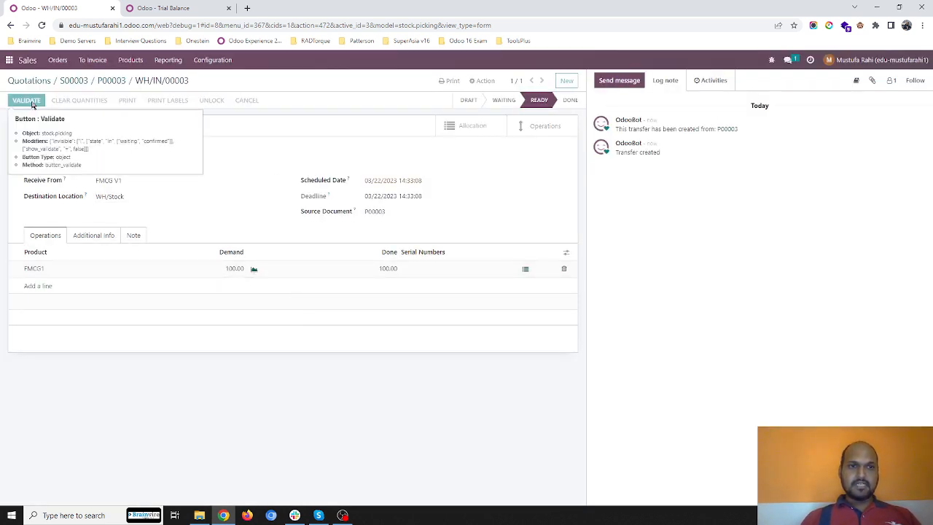
right_click(137, 64)
click(128, 65)
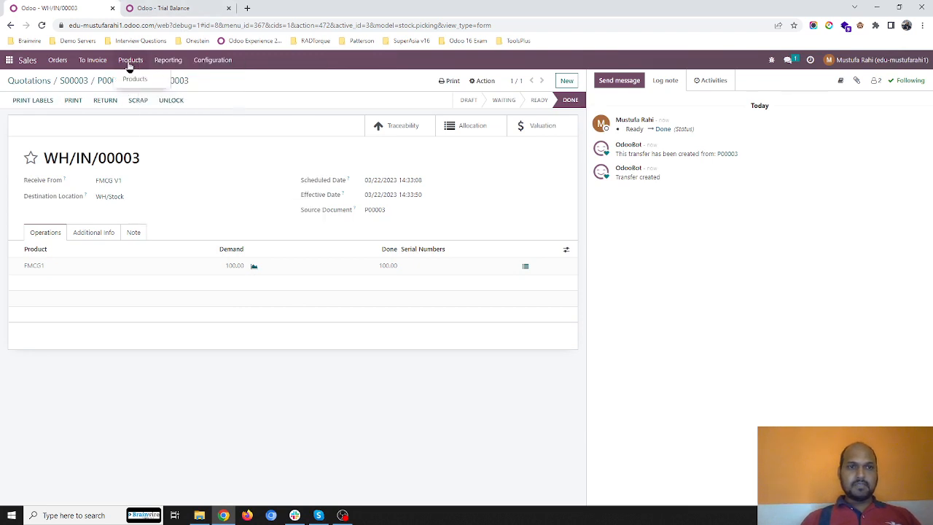
- Open product FMCG1 in the Inventory app and examine its on-hand quantity and cost
click(9, 60)
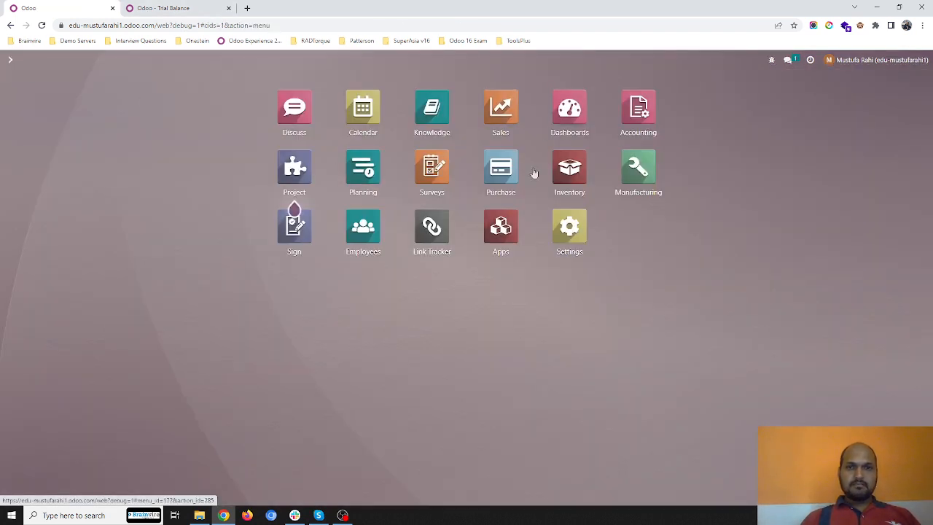
click(569, 169)
click(155, 64)
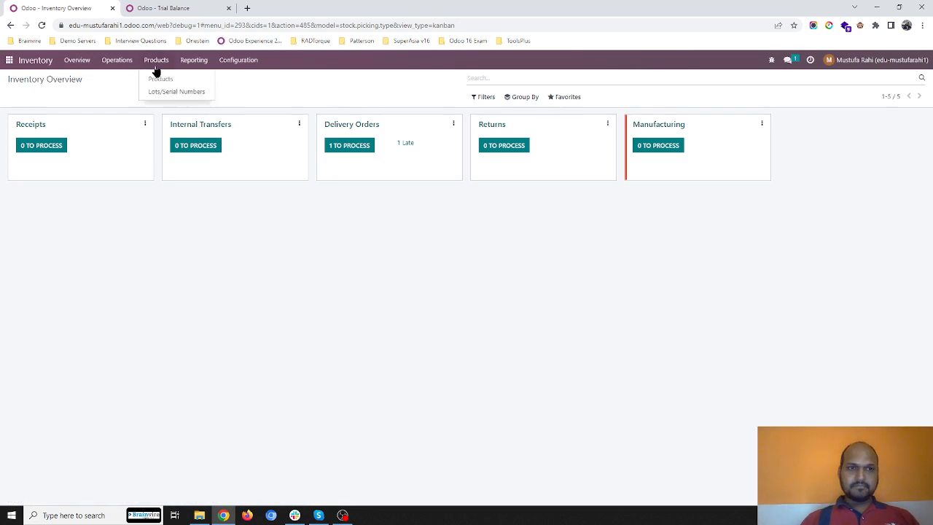
click(155, 75)
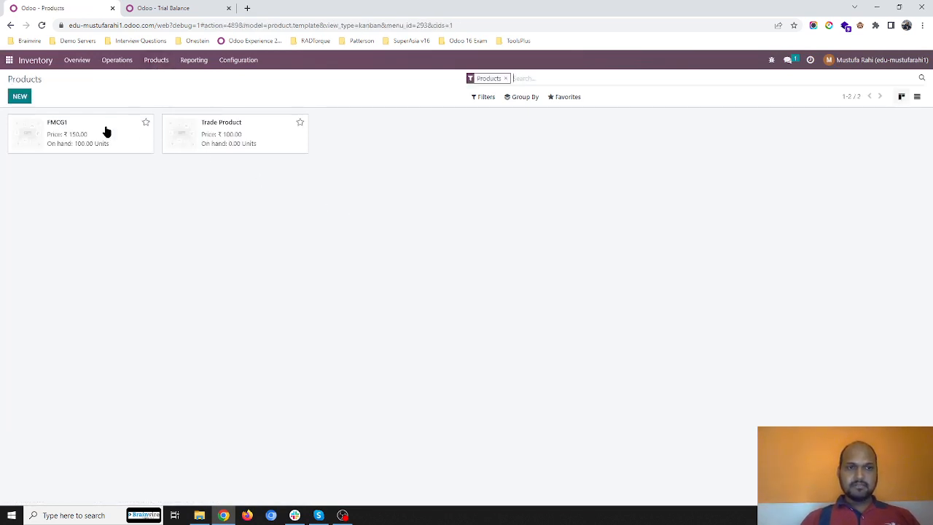
click(106, 131)
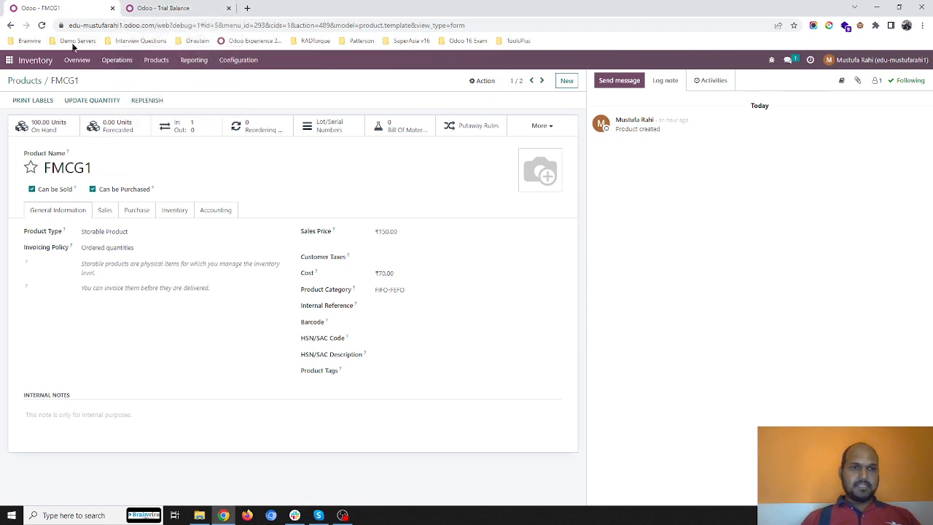
- Open sales order S00003 in the Sales app and list its linked transfers
click(9, 60)
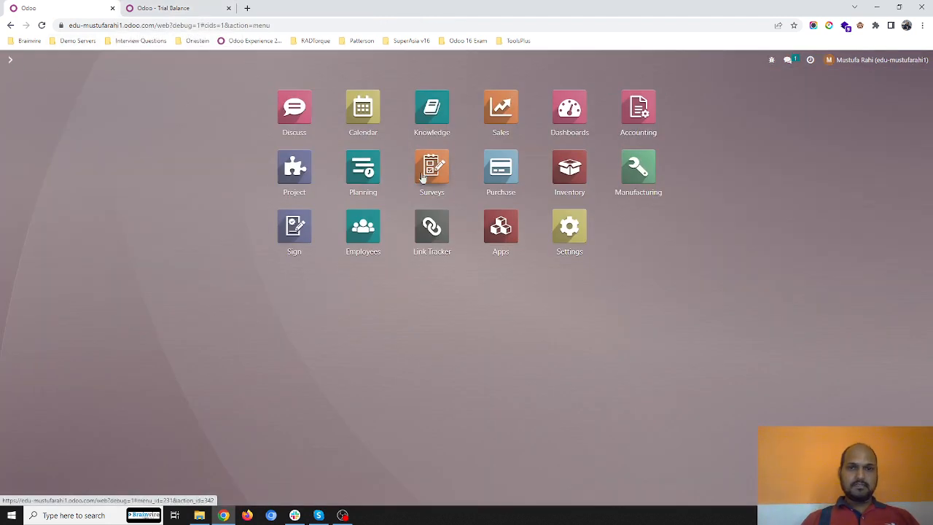
click(501, 117)
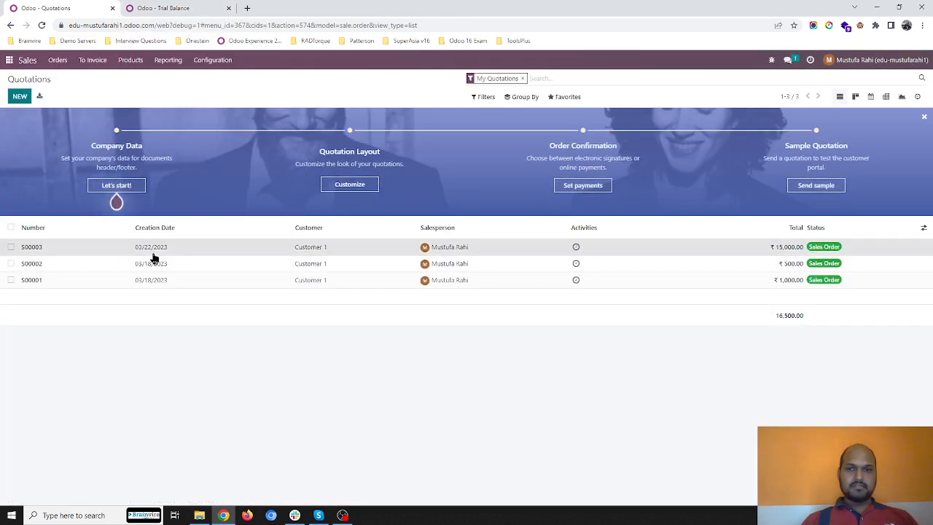
click(153, 255)
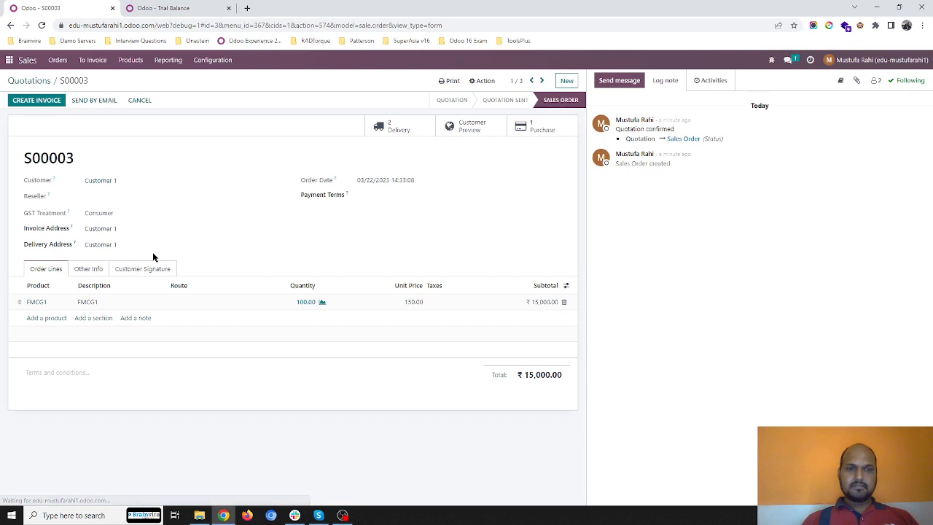
click(419, 129)
- Reload the trial balance and examine the inventory and interim stock accounts after the receipt
click(187, 12)
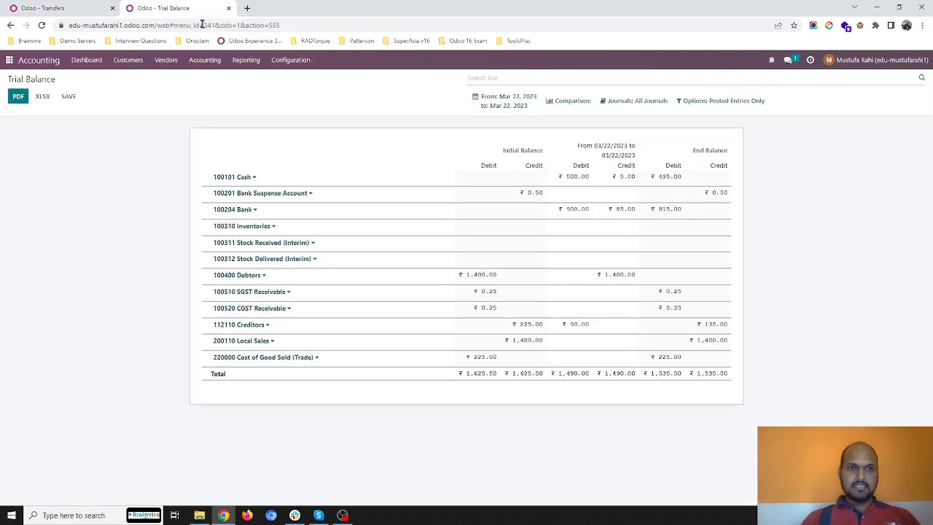
click(336, 25)
key(Return)
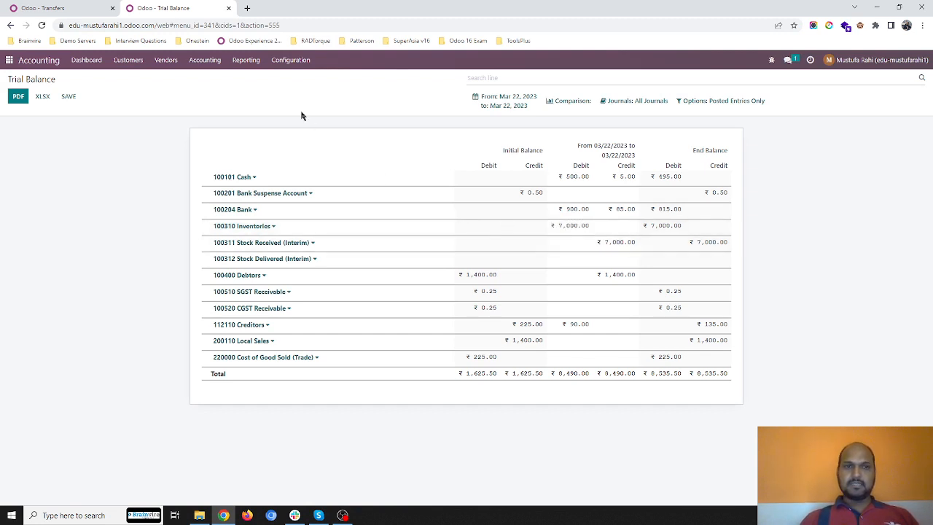
- Open the sales order's outgoing transfer WH/OUT/00004, set its done quantities from the reserved ones and validate it
click(51, 8)
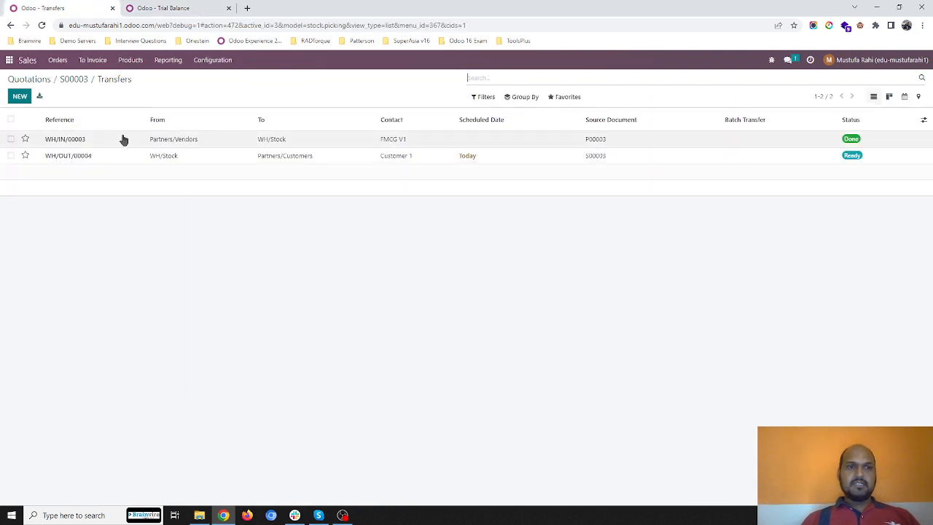
click(71, 80)
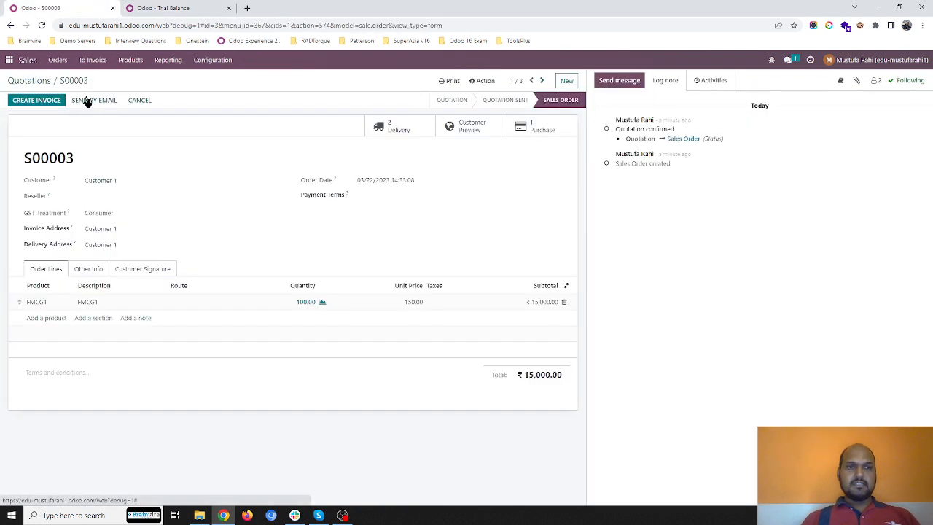
click(381, 126)
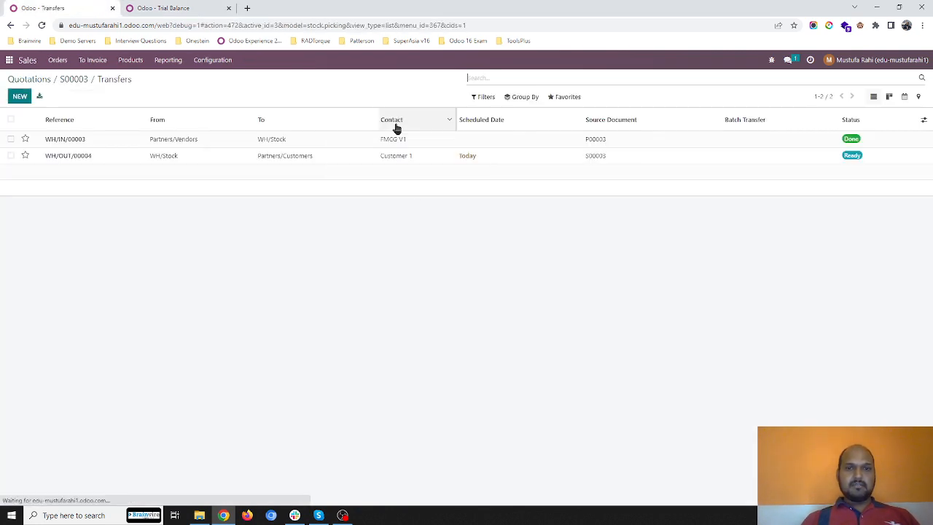
click(201, 161)
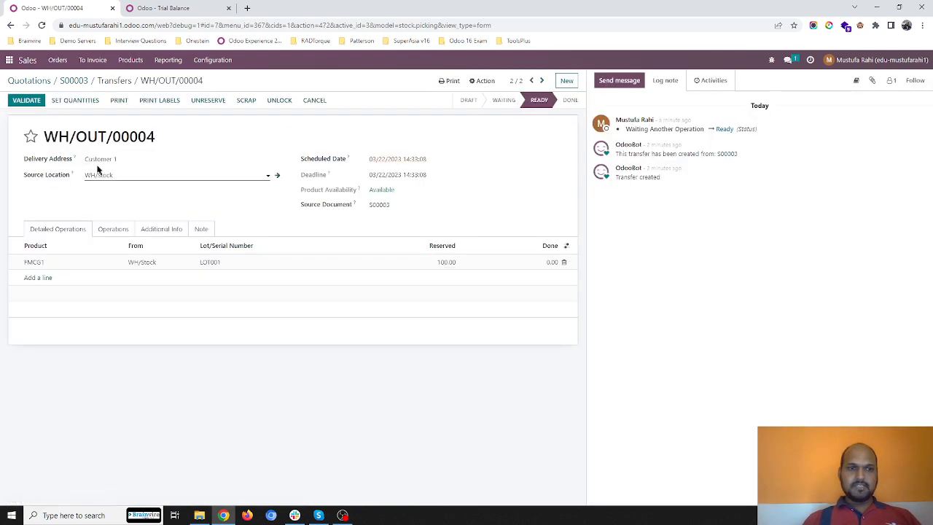
click(91, 102)
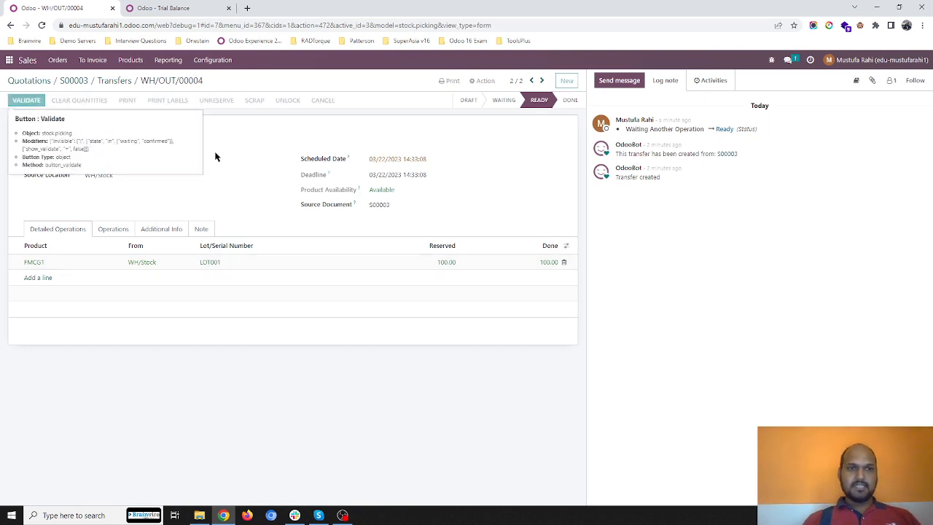
- Reload the trial balance and examine how the delivery posted to the stock accounts
click(164, 8)
click(299, 25)
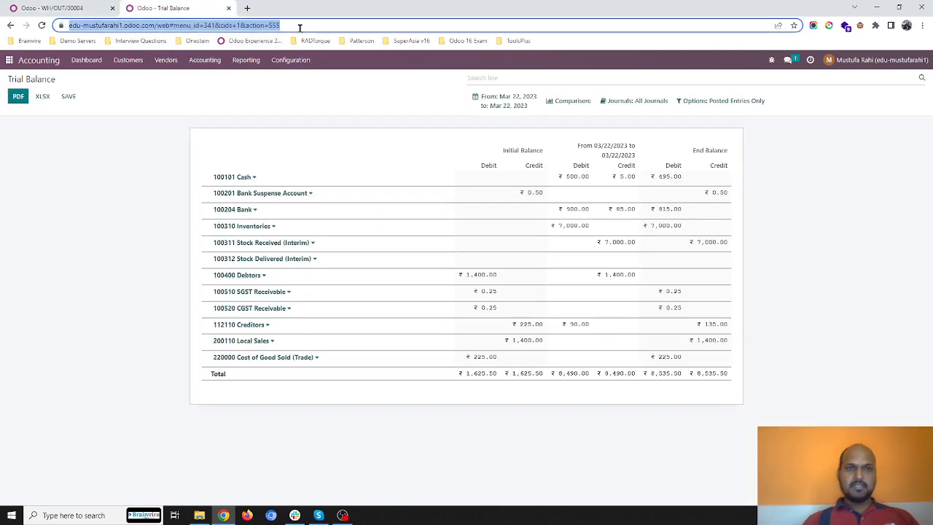
key(Return)
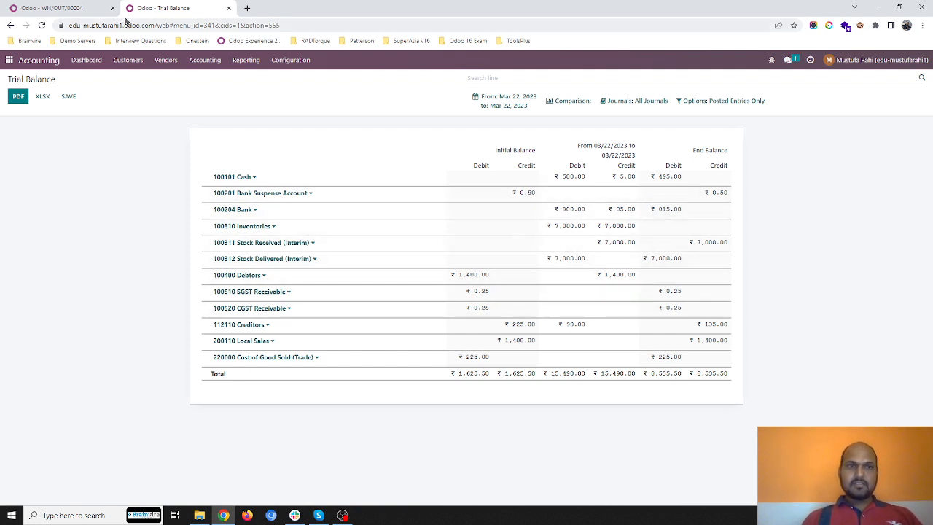
- Remove the Replenish on Order (MTO) route from product FMCG1 and save the product
click(80, 7)
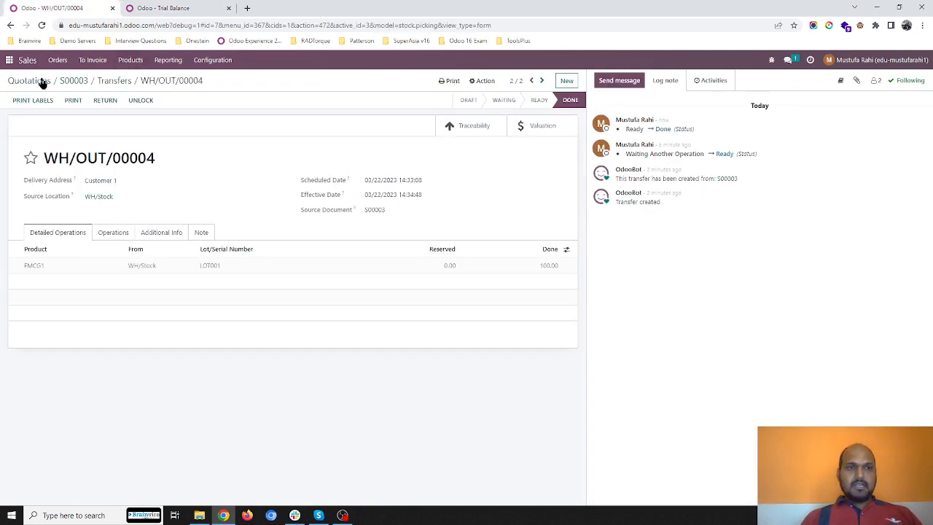
click(126, 64)
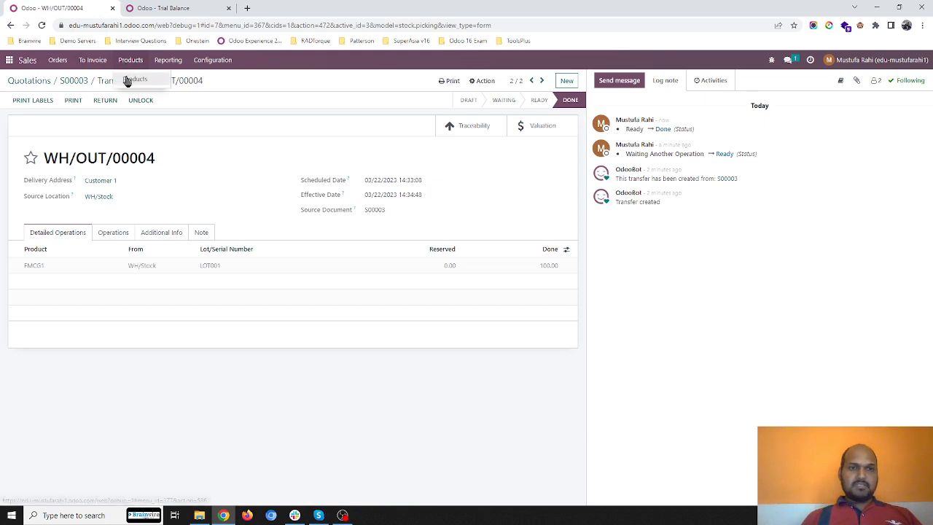
click(125, 78)
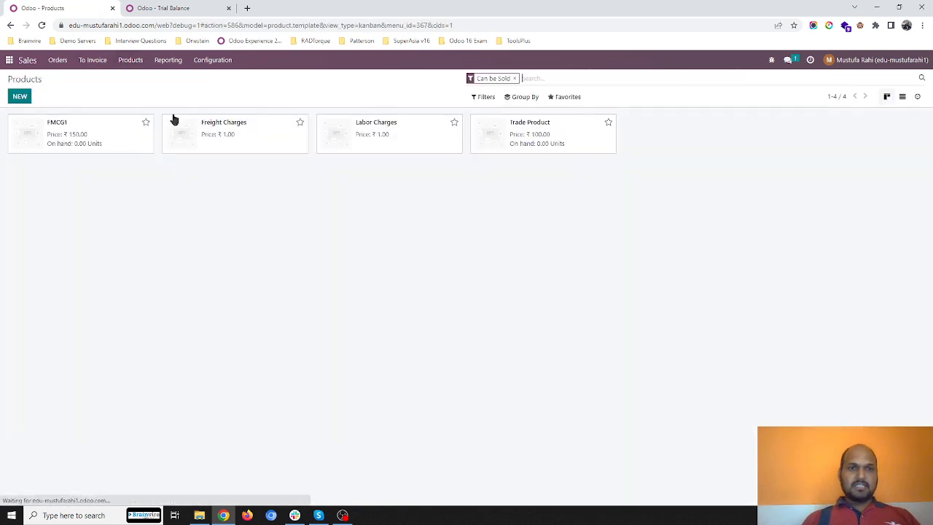
click(102, 129)
click(176, 210)
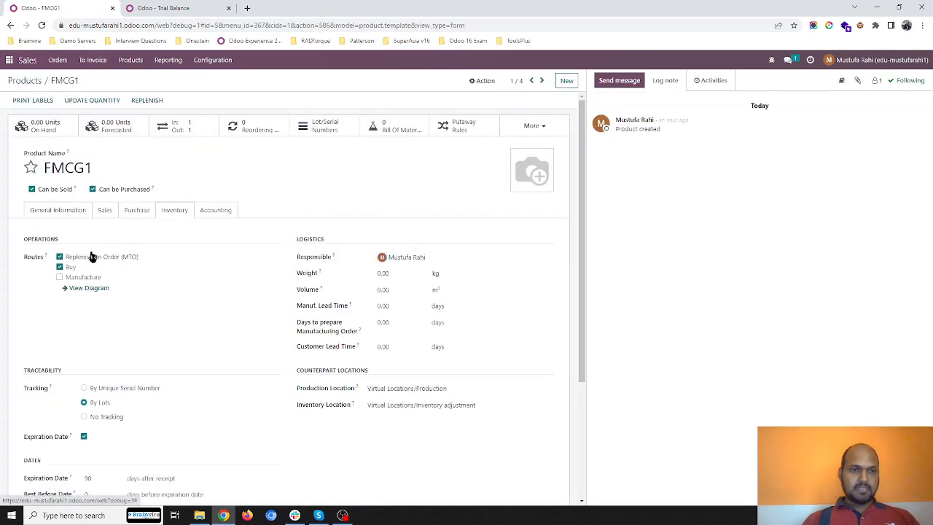
click(89, 81)
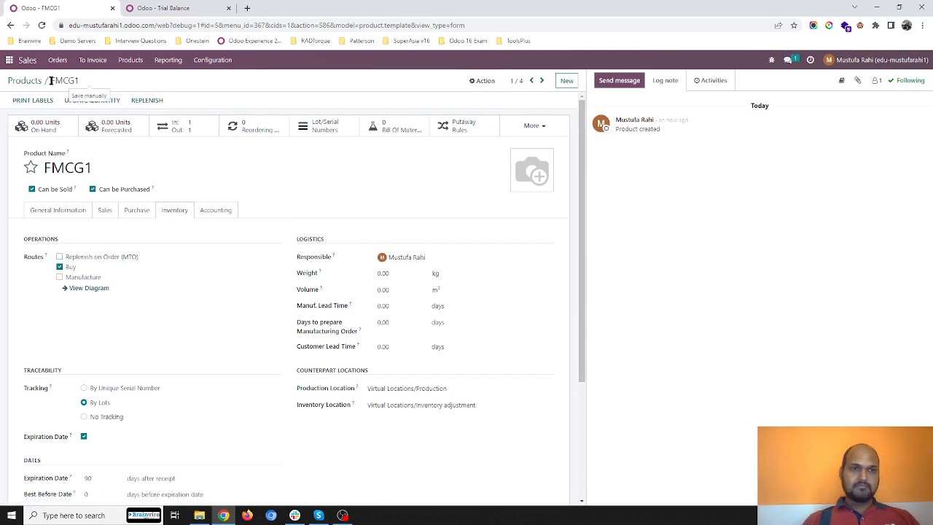
click(29, 82)
- Create a new request for quotation in the Purchase app for vendor FMCG V1
click(9, 60)
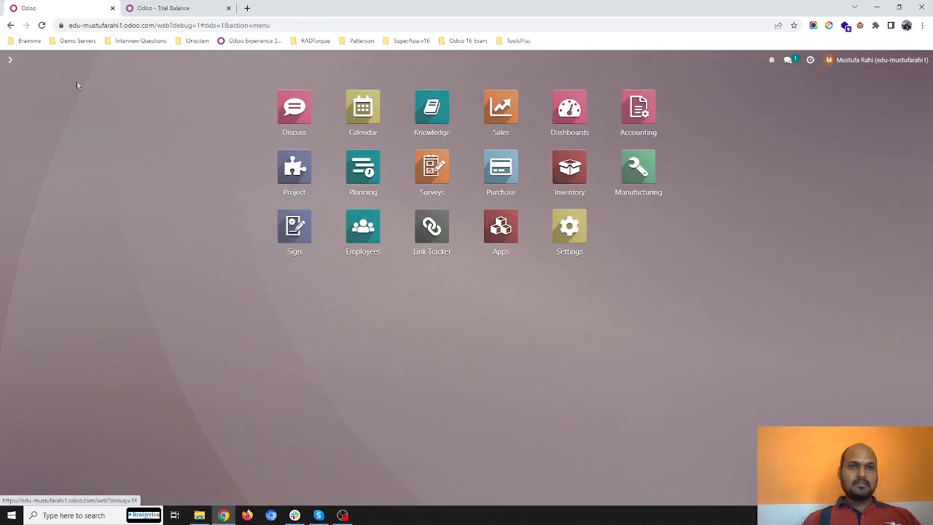
click(500, 186)
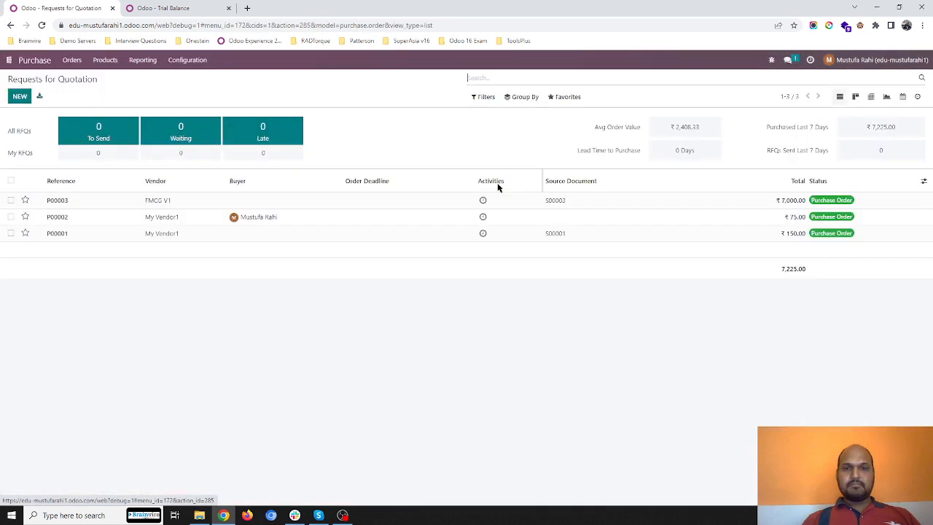
click(20, 96)
click(129, 167)
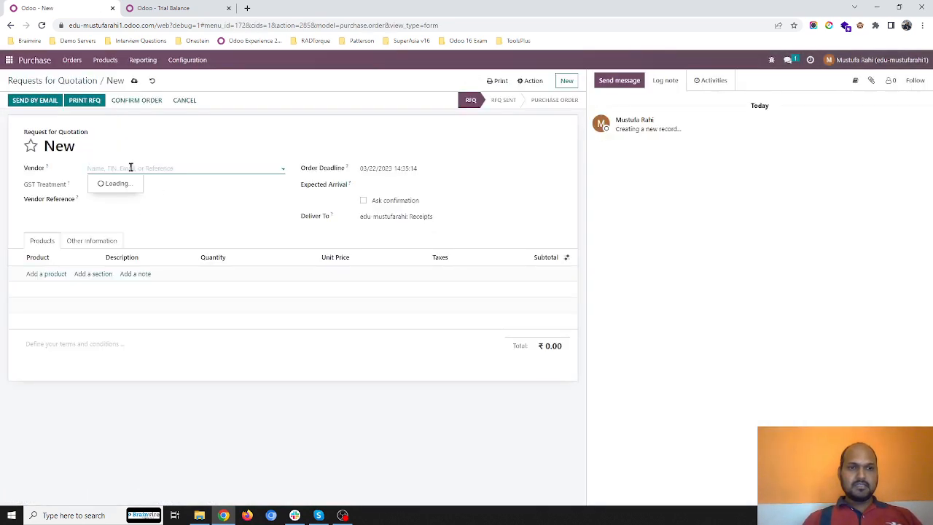
click(135, 248)
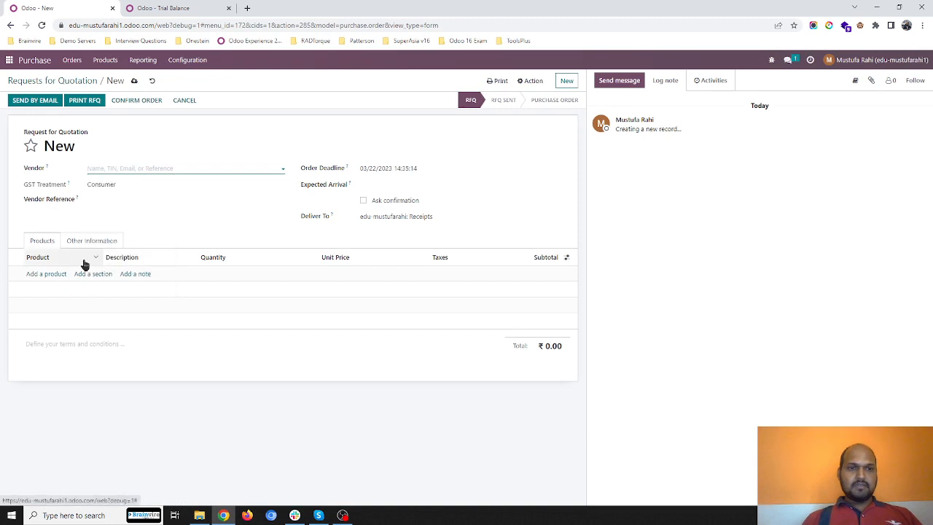
- Add product FMCG1 with a quantity of 10 to the request for quotation and confirm the order
click(60, 274)
right_click(62, 277)
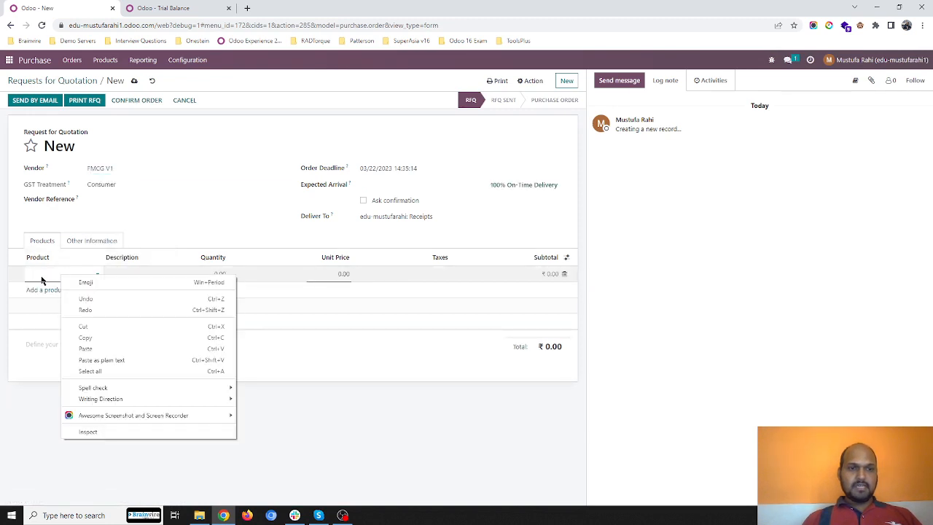
click(39, 274)
click(44, 272)
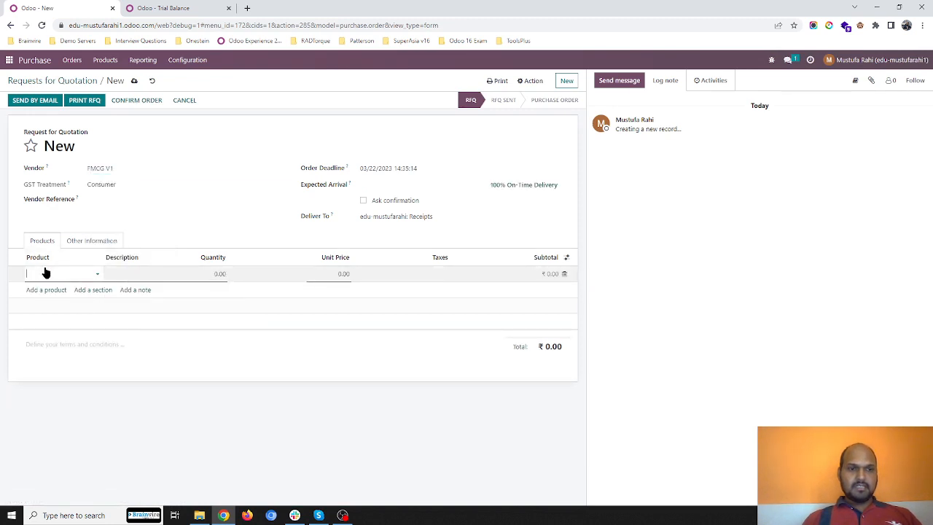
click(44, 272)
click(49, 299)
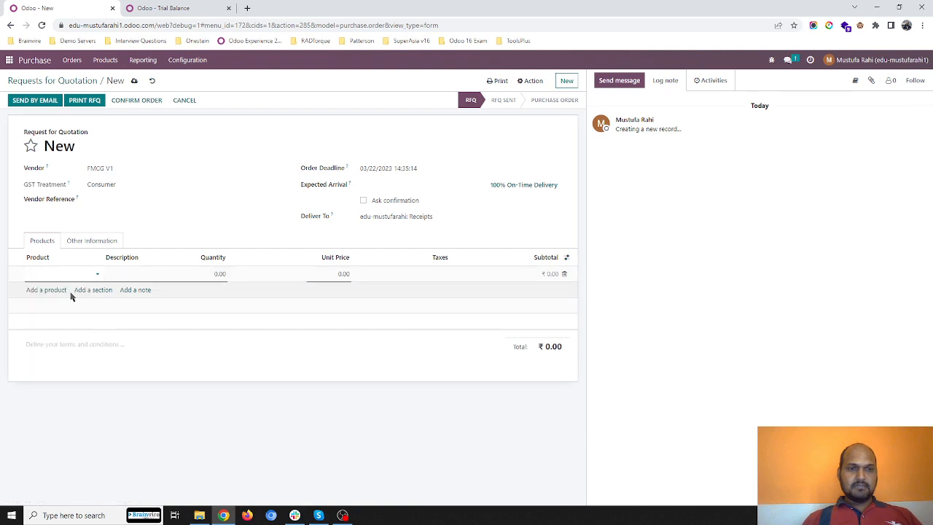
click(198, 274)
click(238, 201)
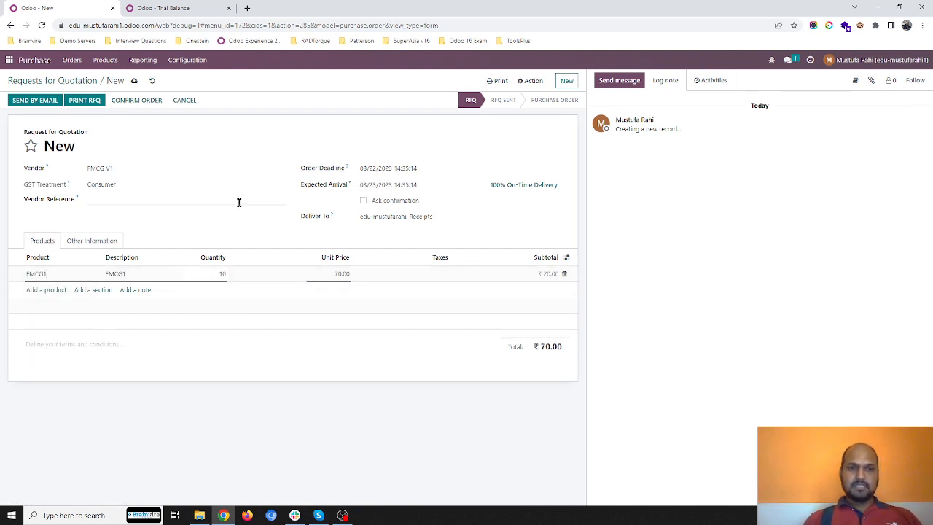
click(137, 100)
- Open the purchase order's receipt, record 10 units of FMCG1 under lot LOT002, and validate the receipt
click(520, 128)
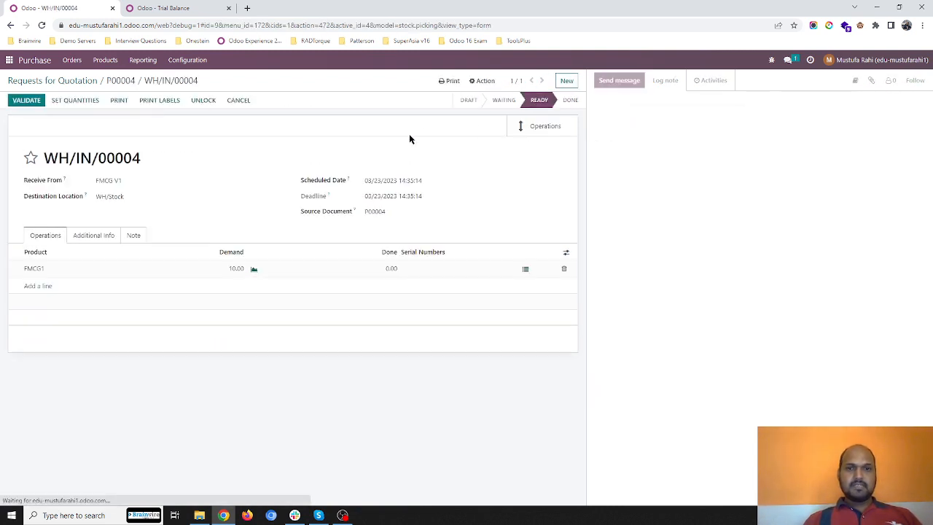
click(566, 252)
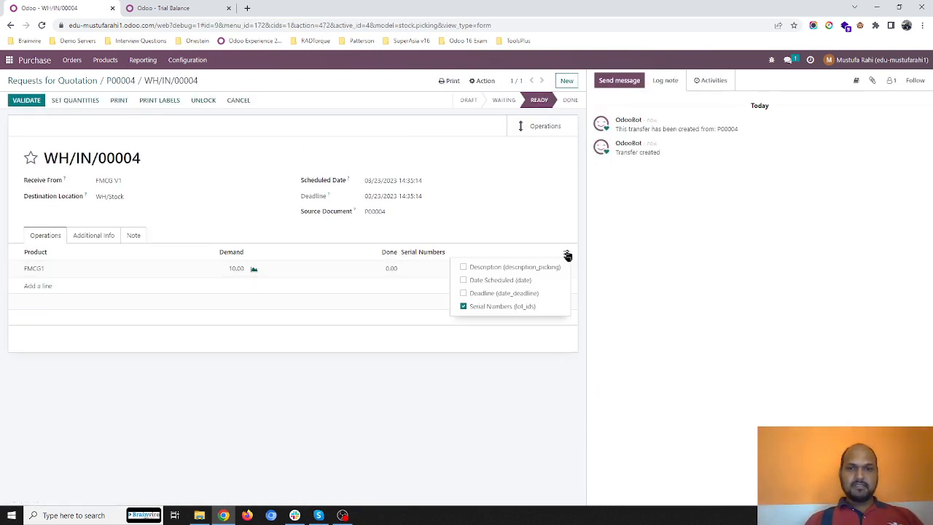
click(518, 234)
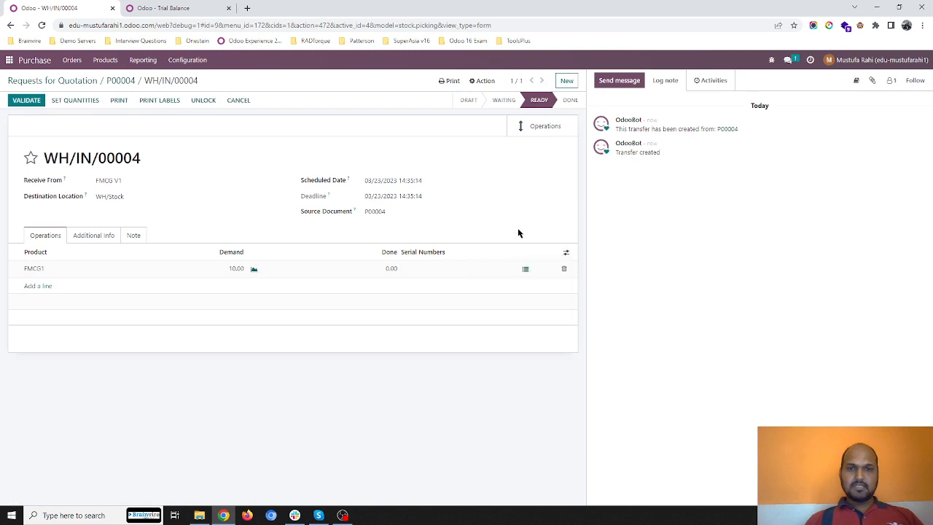
click(453, 272)
click(525, 268)
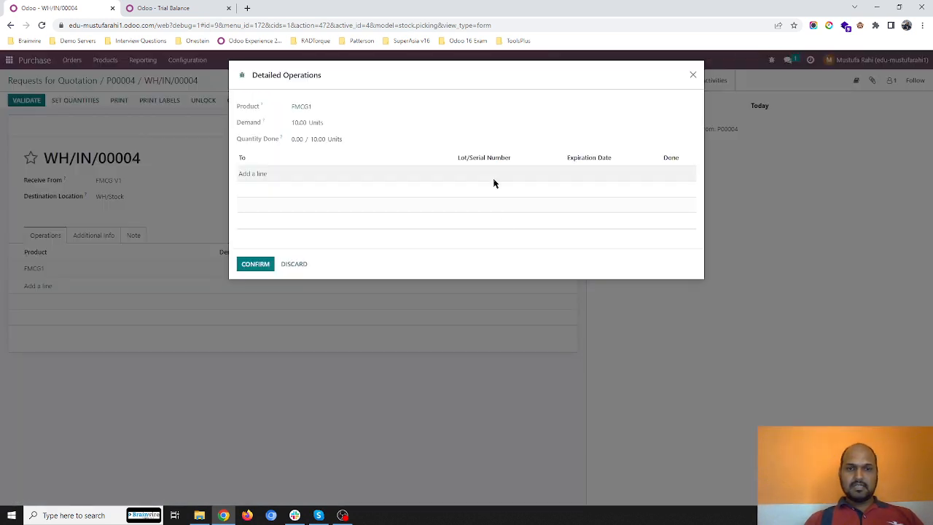
click(251, 175)
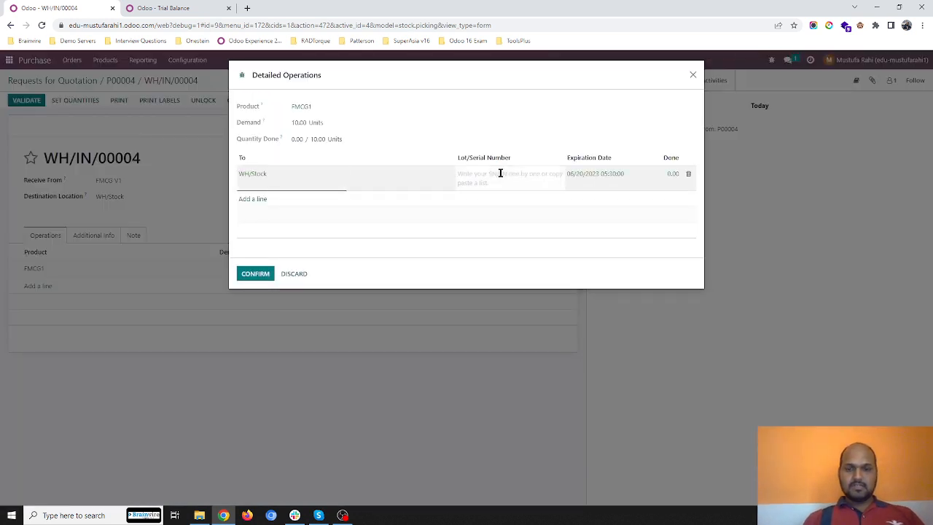
text(LOT002)
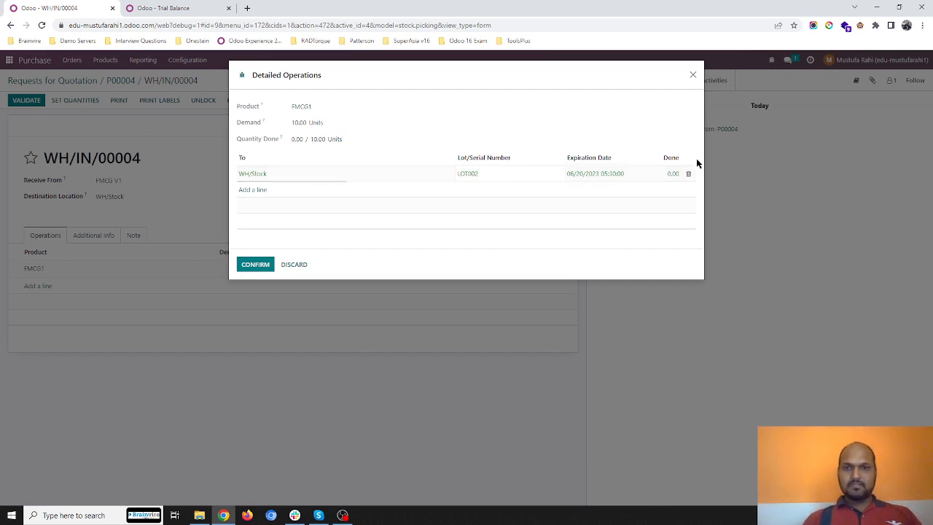
click(671, 174)
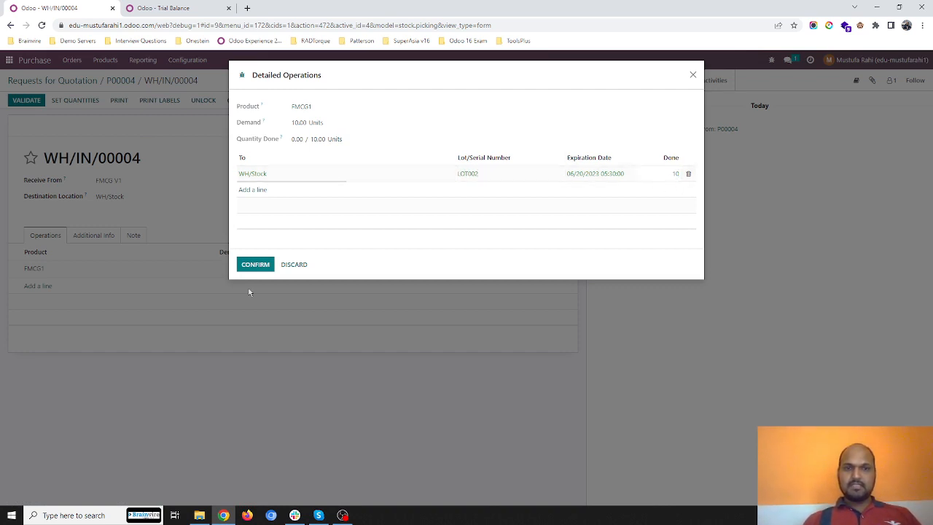
click(250, 261)
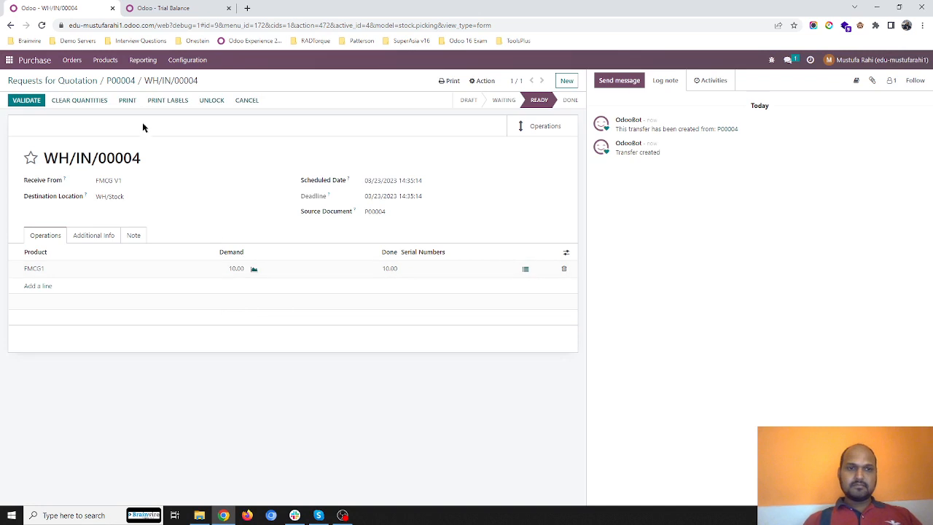
click(26, 99)
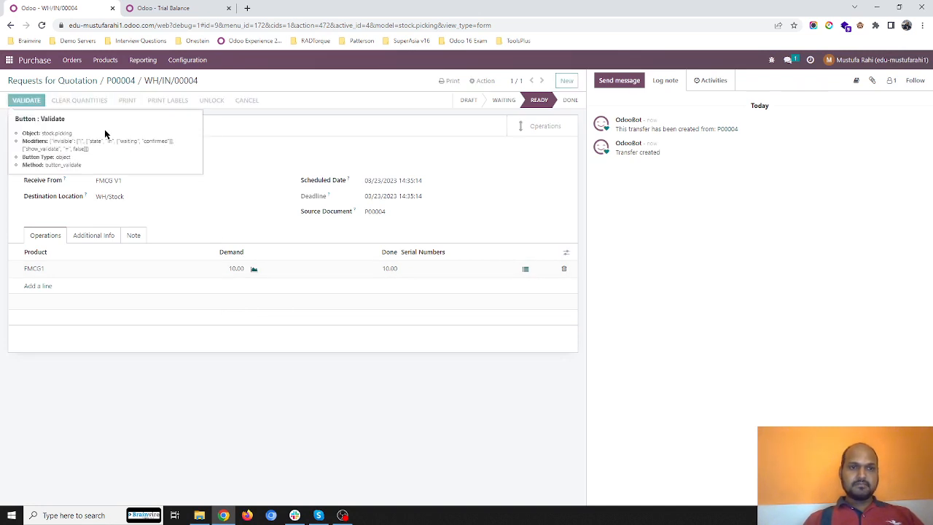
- Check in the trial balance how the LOT002 receipt posted to the Inventories and Stock Received (Interim) accounts
click(122, 81)
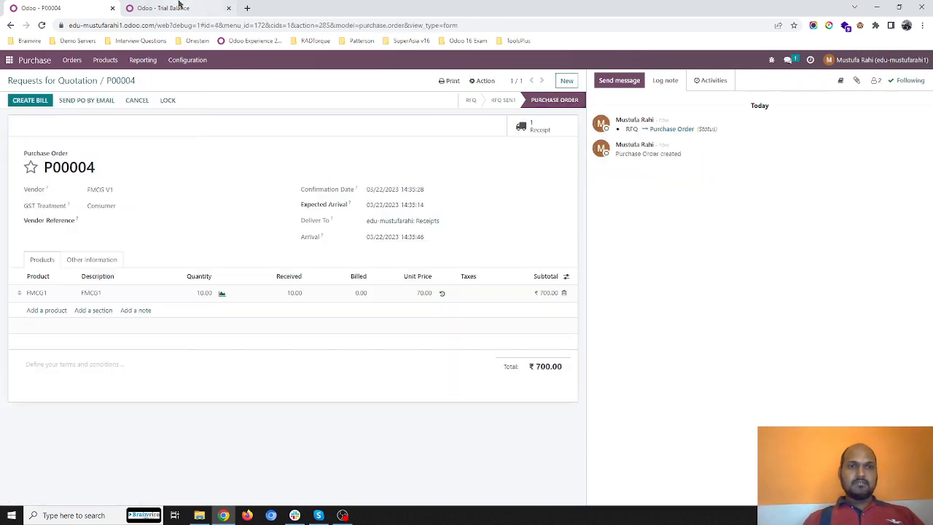
click(167, 8)
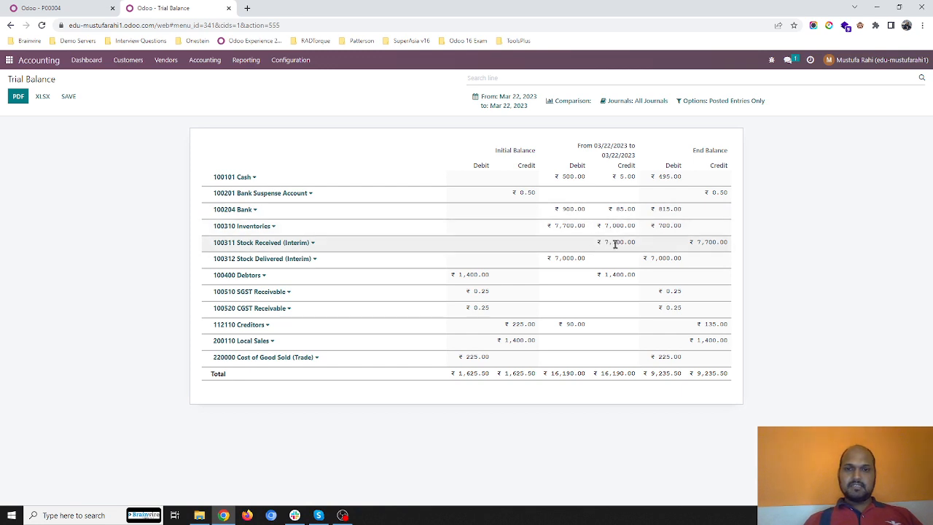
click(35, 6)
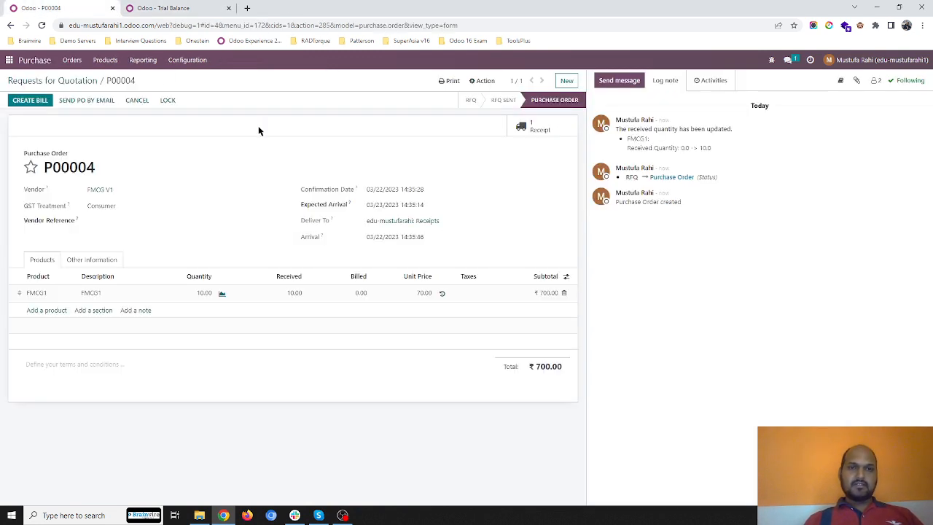
- Create another request for quotation for vendor FMCG V2
click(78, 81)
click(20, 97)
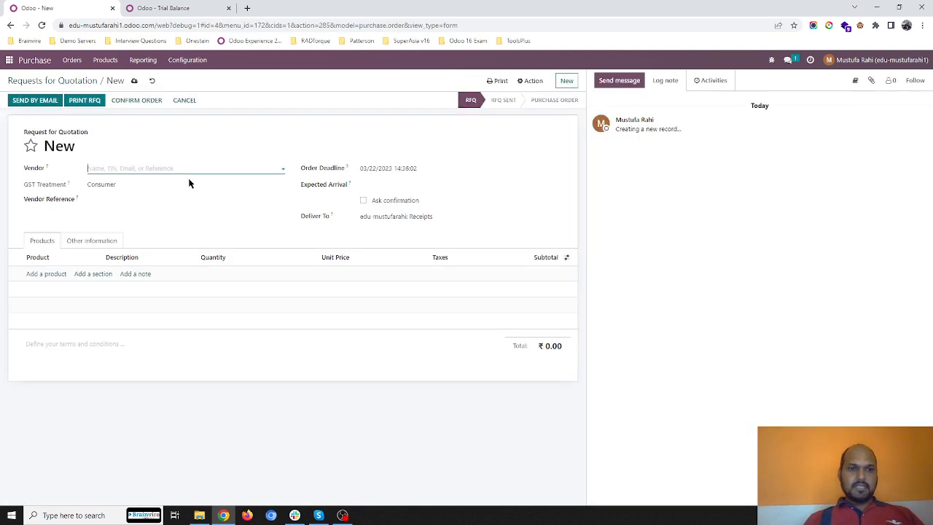
click(196, 169)
click(141, 256)
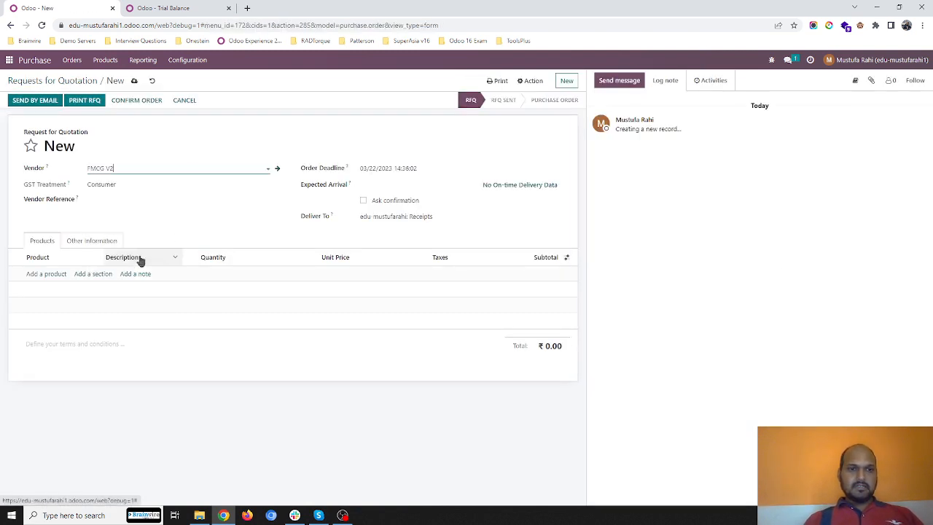
- Add product FMCG1 with a quantity of 20 to the FMCG V2 request, save it and confirm the order
click(46, 273)
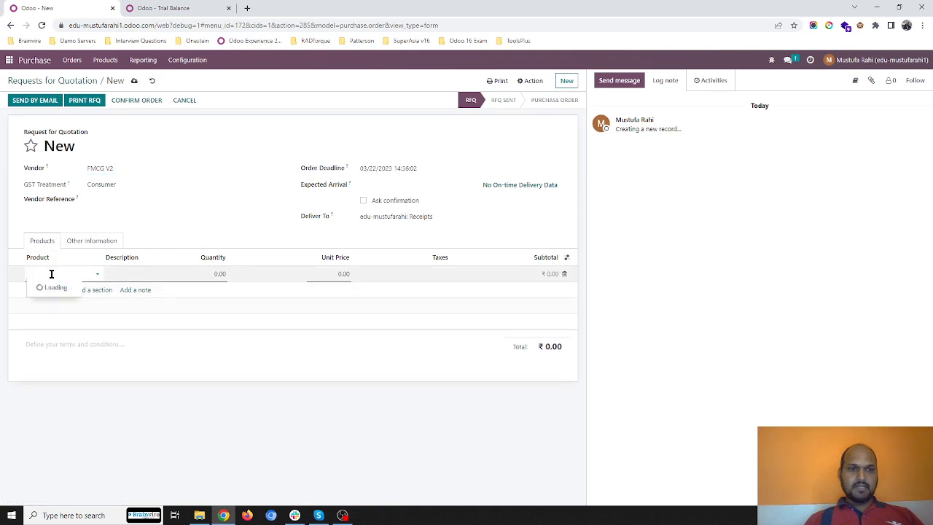
click(52, 299)
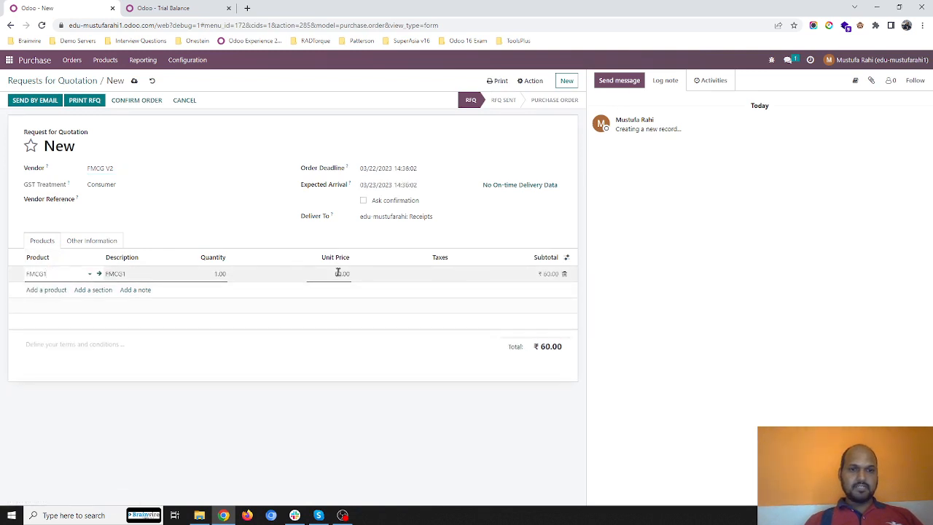
click(213, 269)
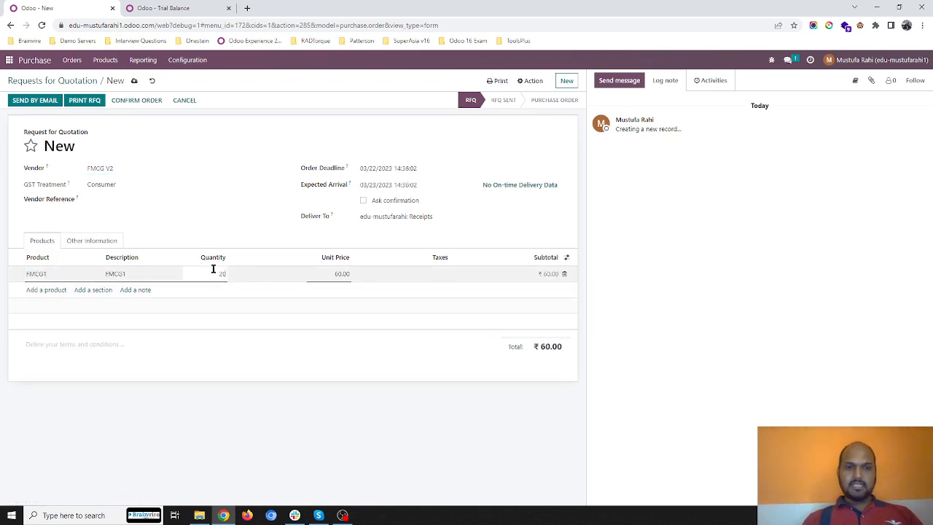
click(230, 211)
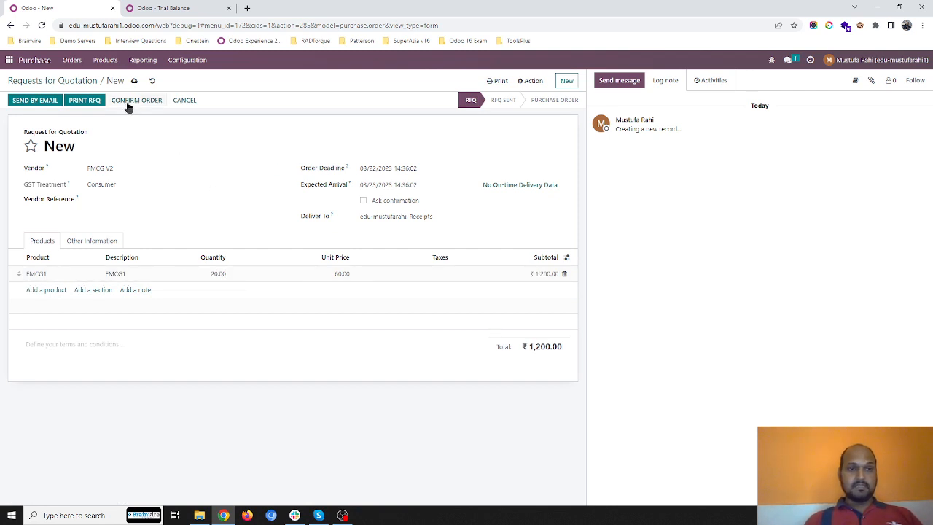
click(134, 81)
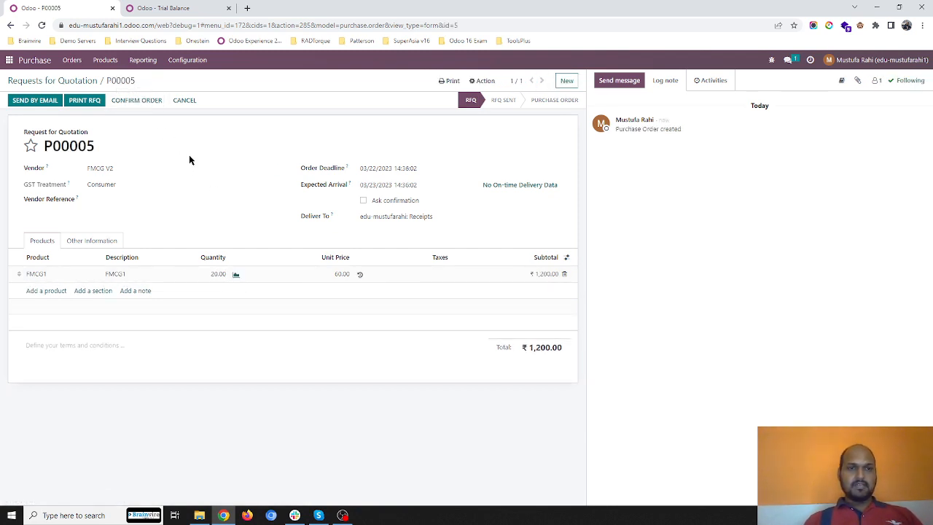
click(133, 100)
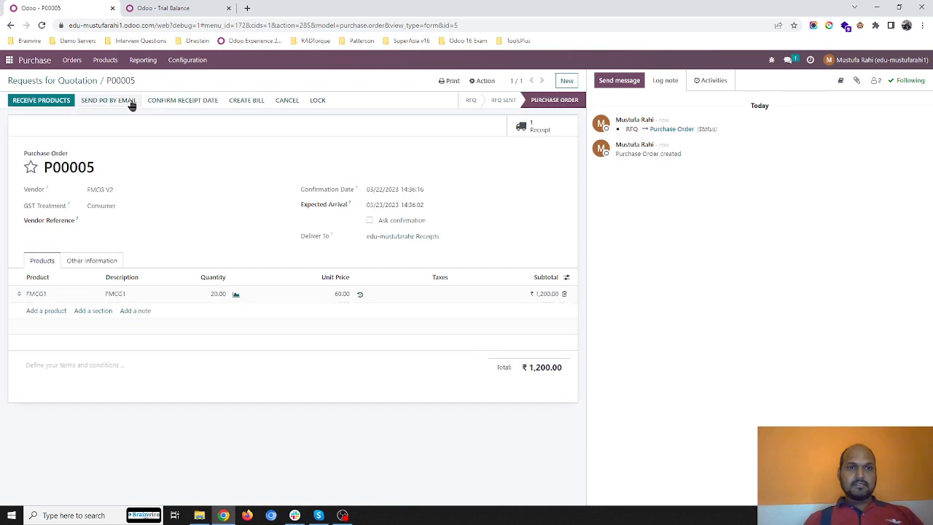
- Open the FMCG V2 order's receipt and add a detailed operation line for lot LOT003 with expiration date 05/31/2023
click(521, 136)
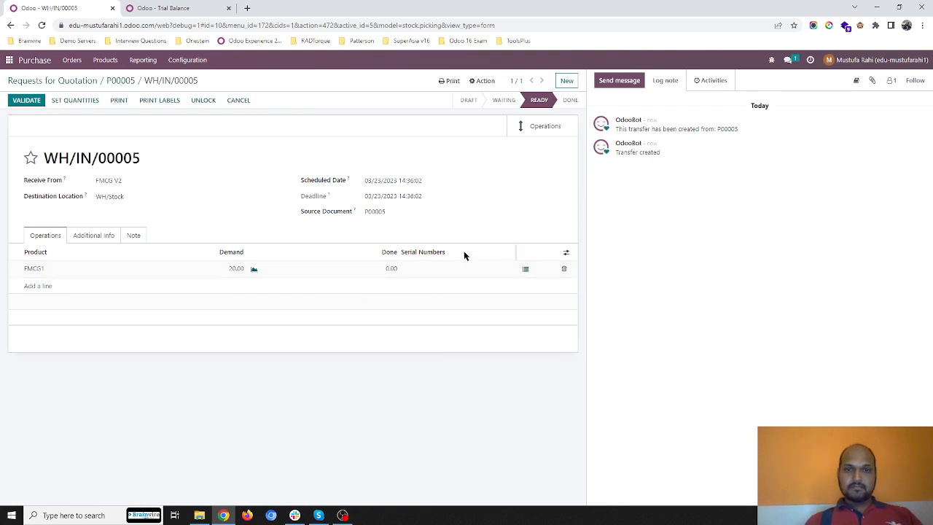
click(525, 268)
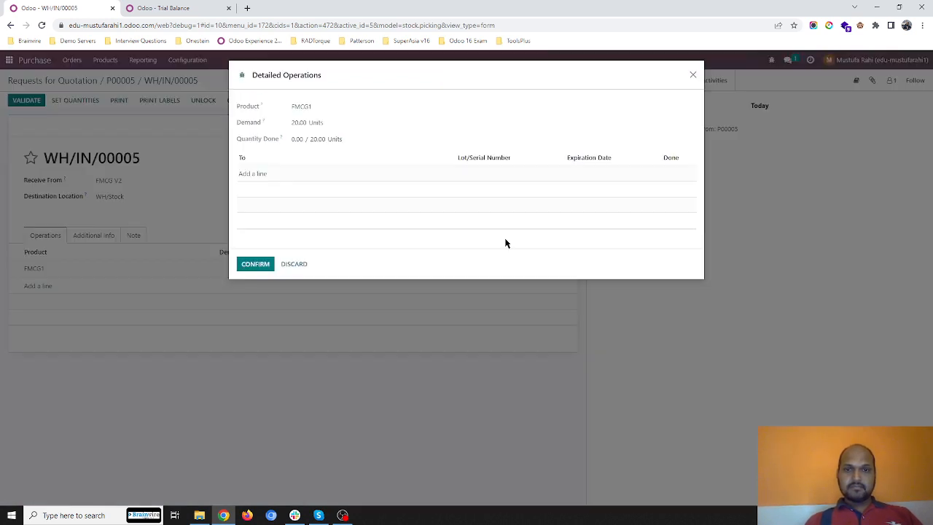
click(260, 179)
click(506, 179)
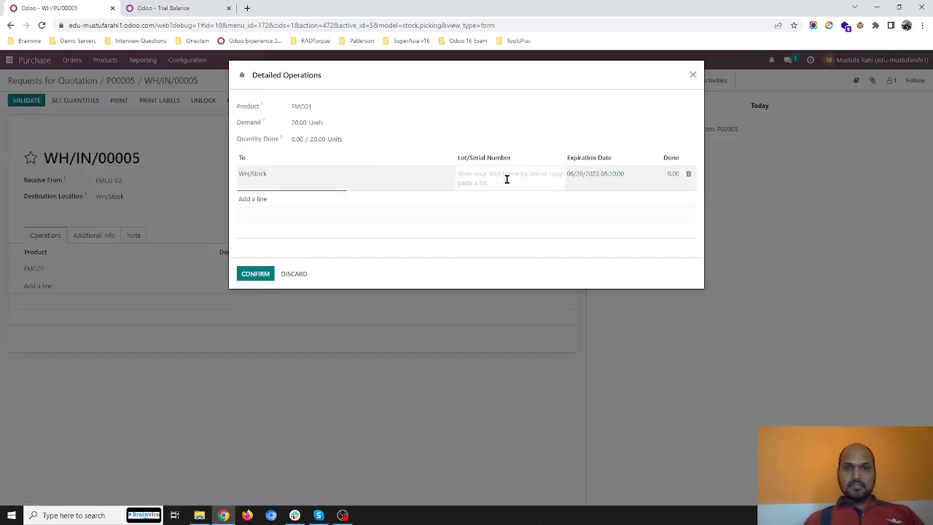
text(LOT003)
key(Tab)
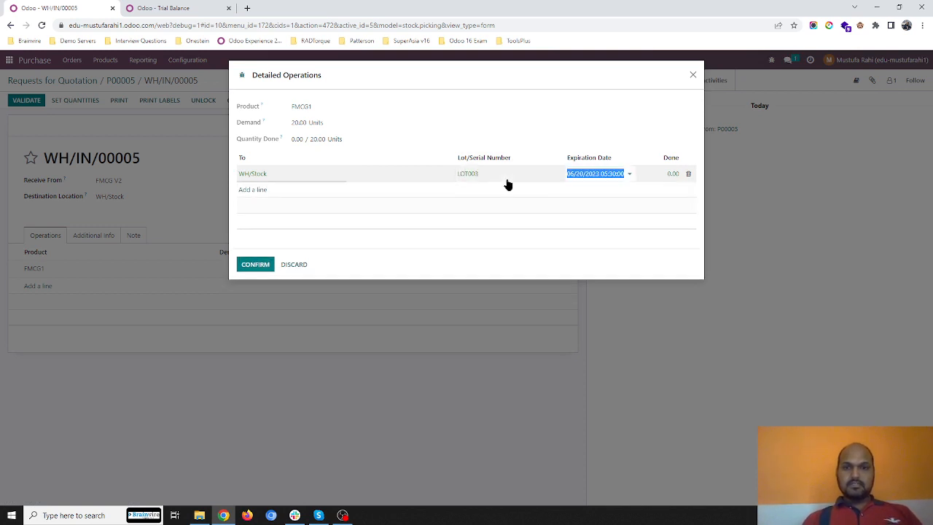
click(583, 180)
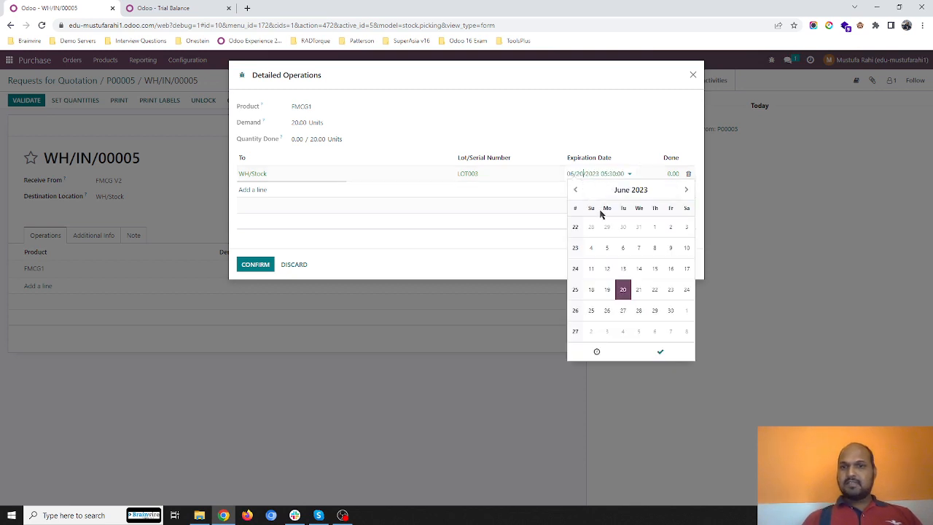
click(639, 228)
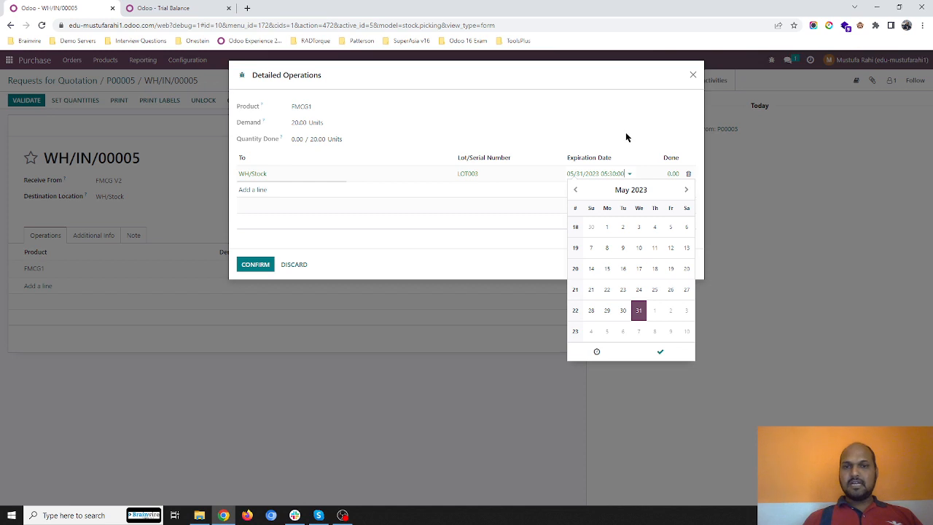
click(583, 180)
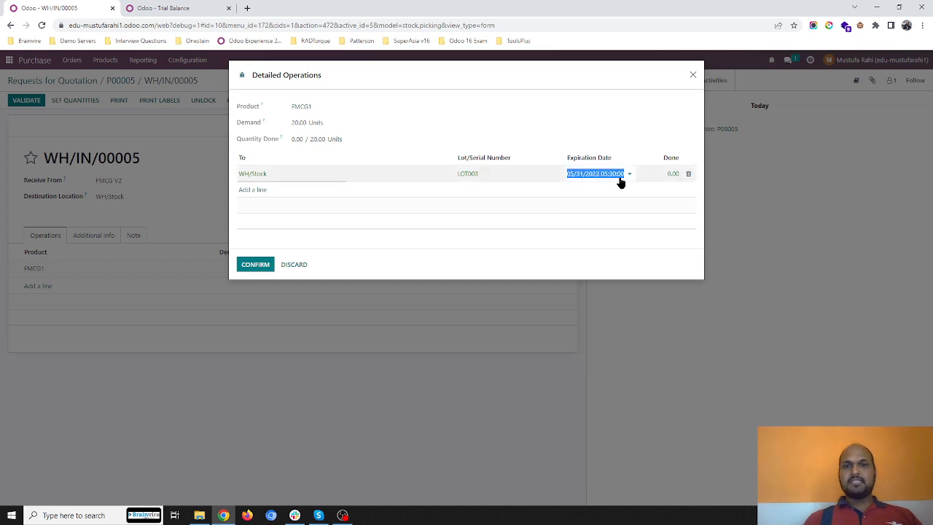
- Set the done quantity of lot LOT003 to 20 and validate the receipt
click(662, 173)
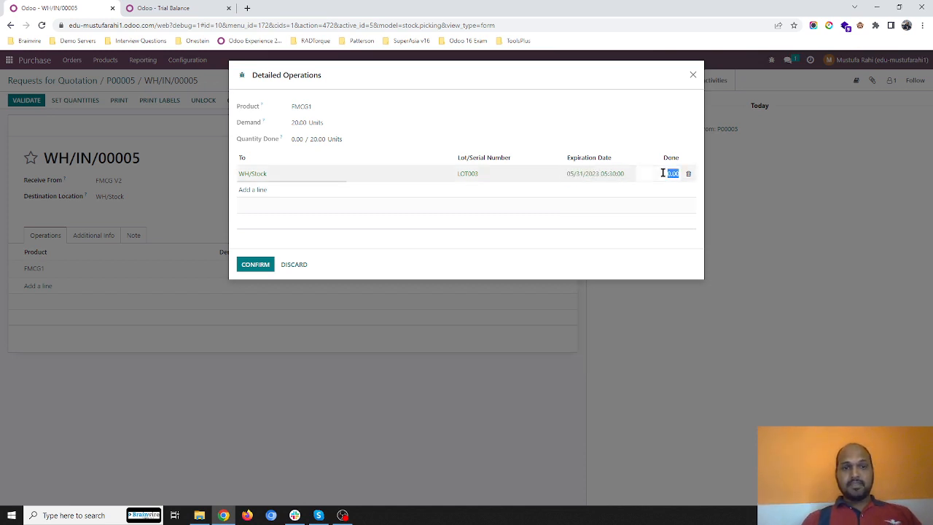
click(257, 263)
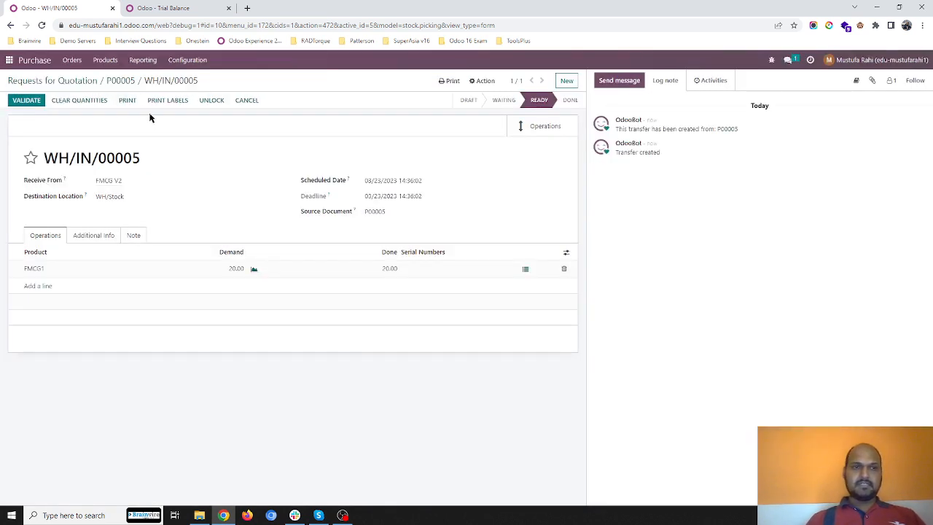
click(26, 102)
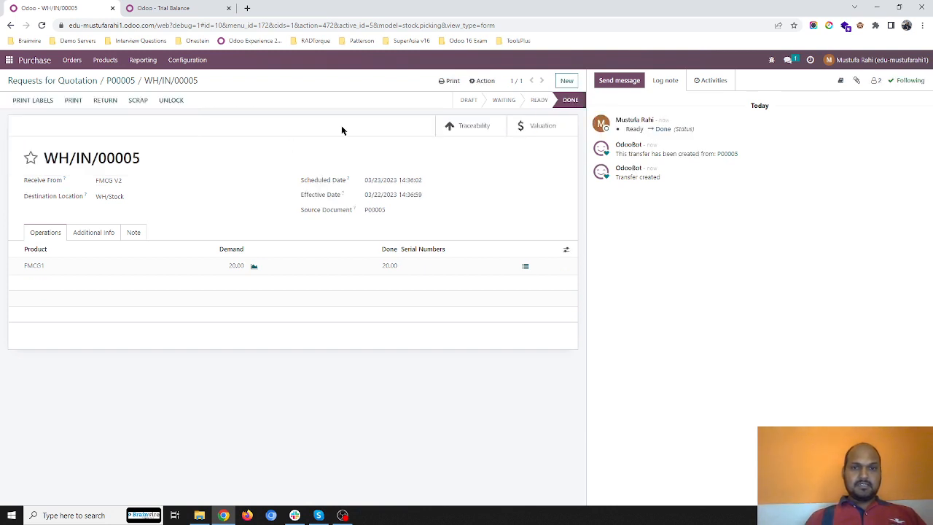
- Reload the trial balance and examine the end balance of the Inventories account after the LOT003 receipt
click(218, 10)
click(298, 25)
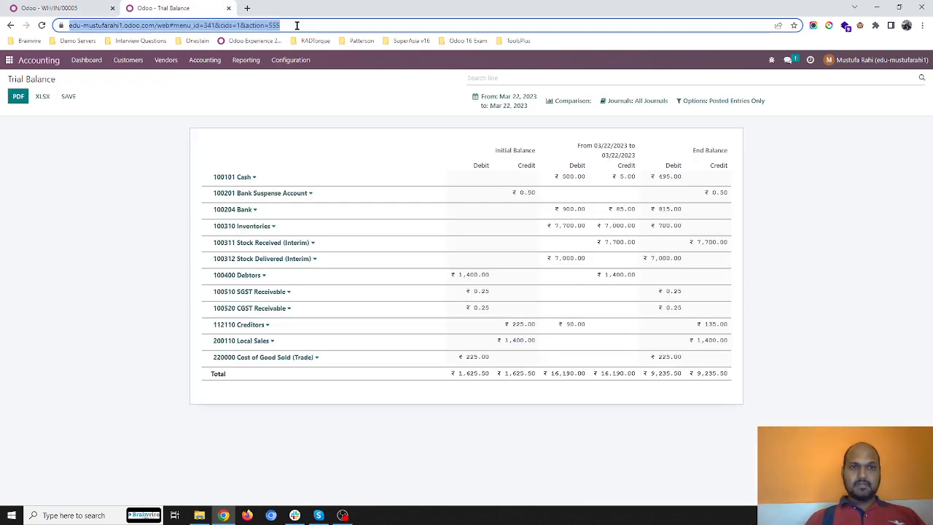
key(Return)
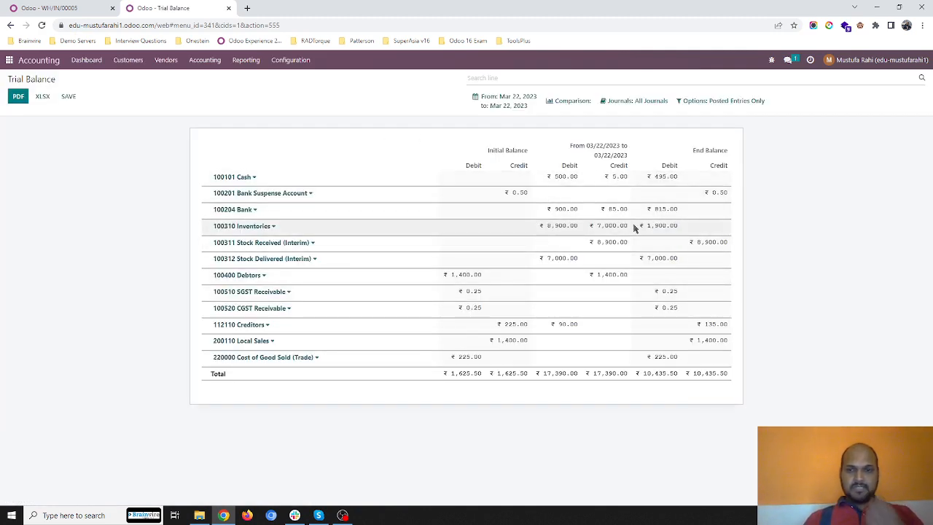
double_click(660, 226)
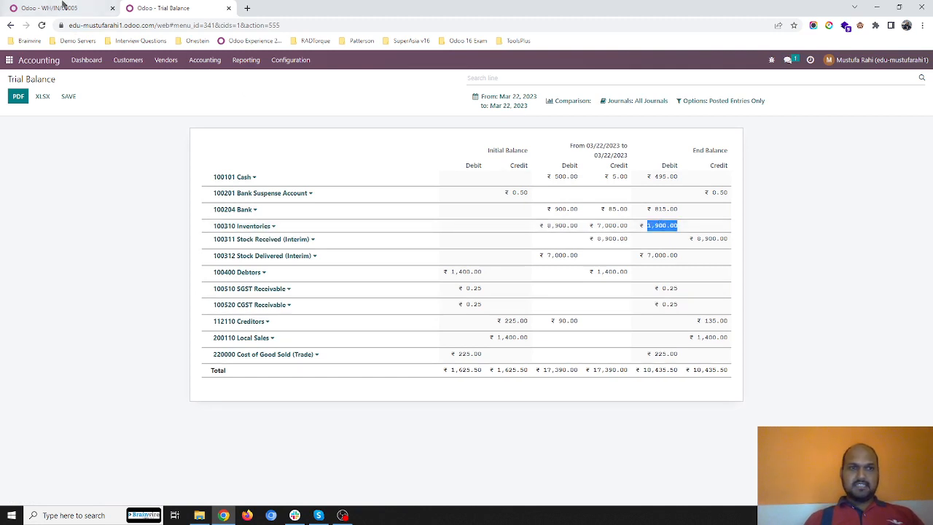
- Review purchase order P00005 and FMCG1's forecasted report, then return to the list of requests for quotation
click(54, 6)
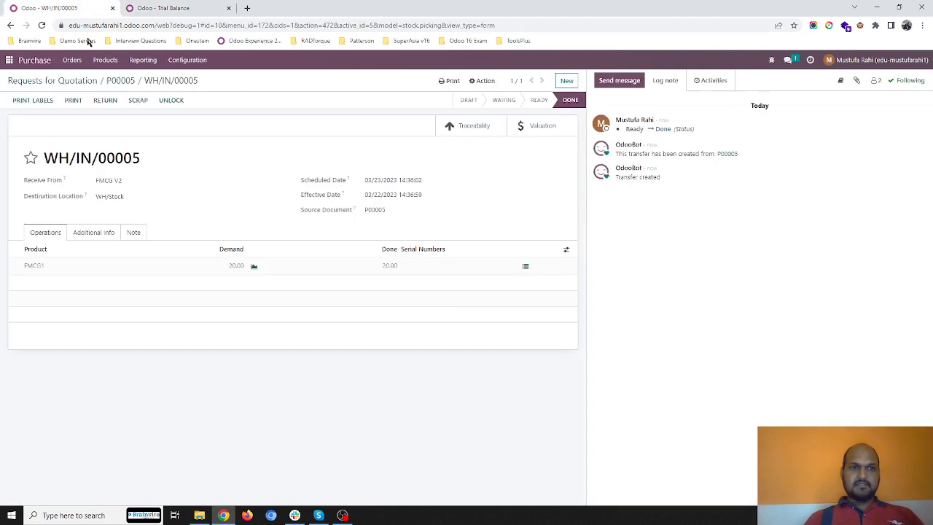
click(111, 180)
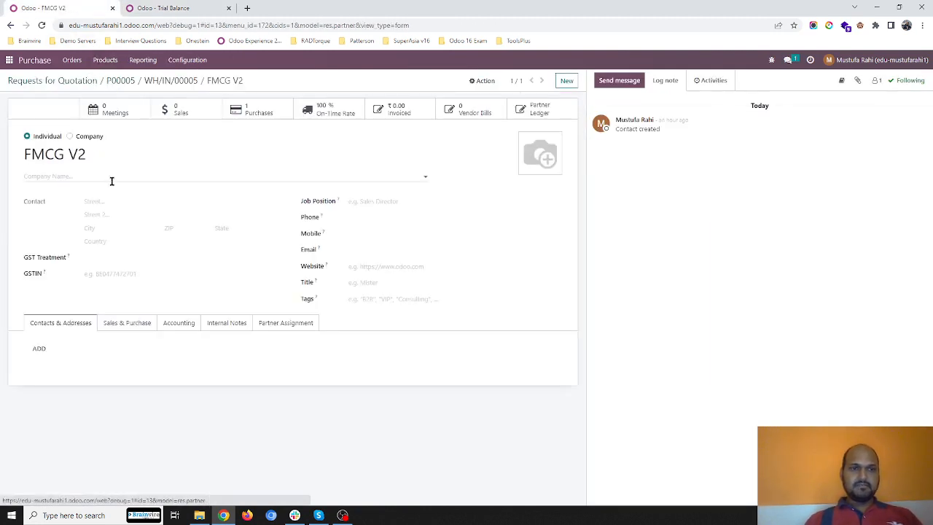
click(125, 82)
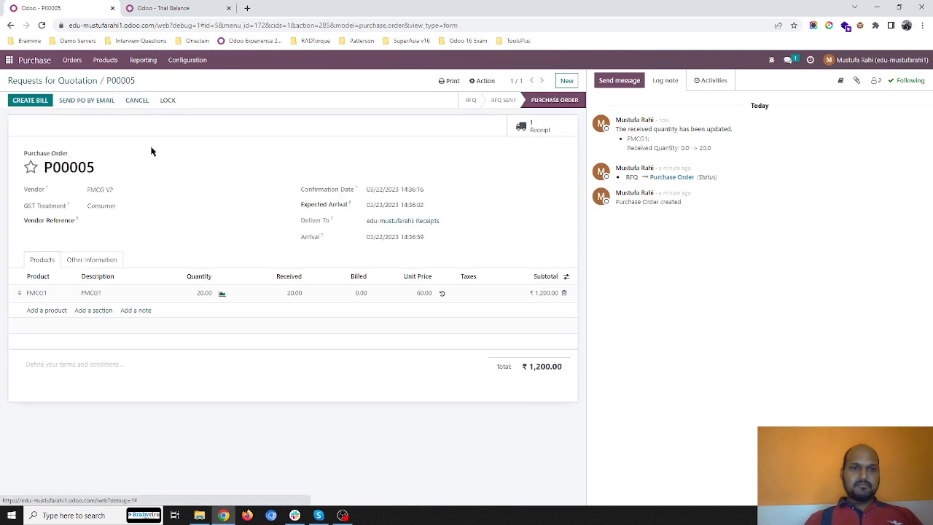
click(220, 293)
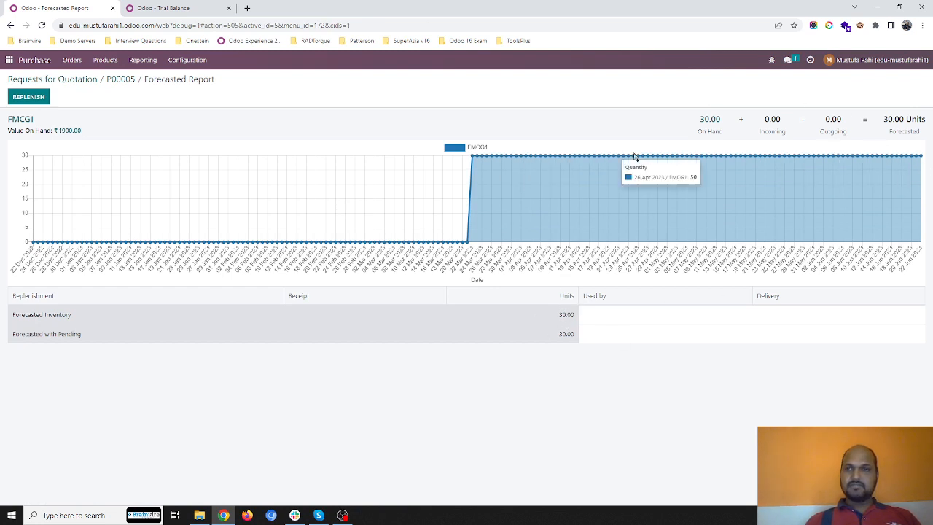
click(120, 78)
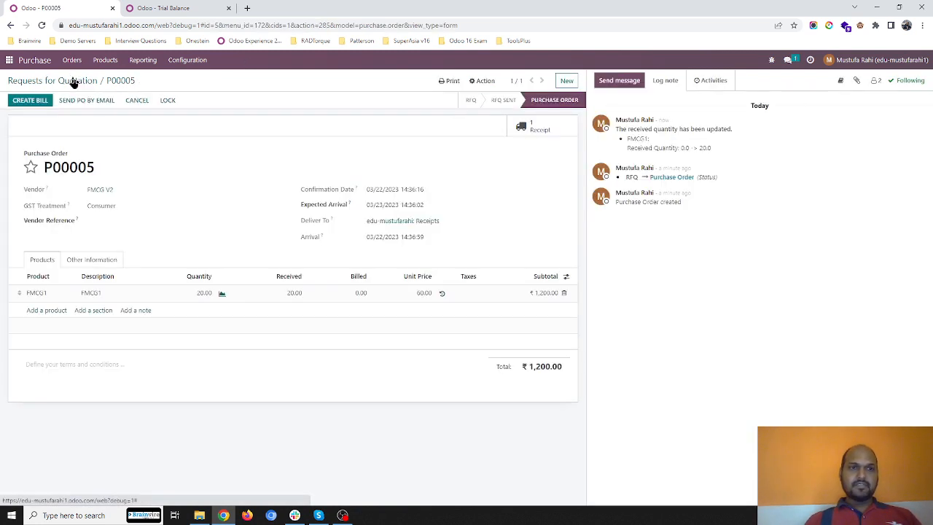
click(73, 83)
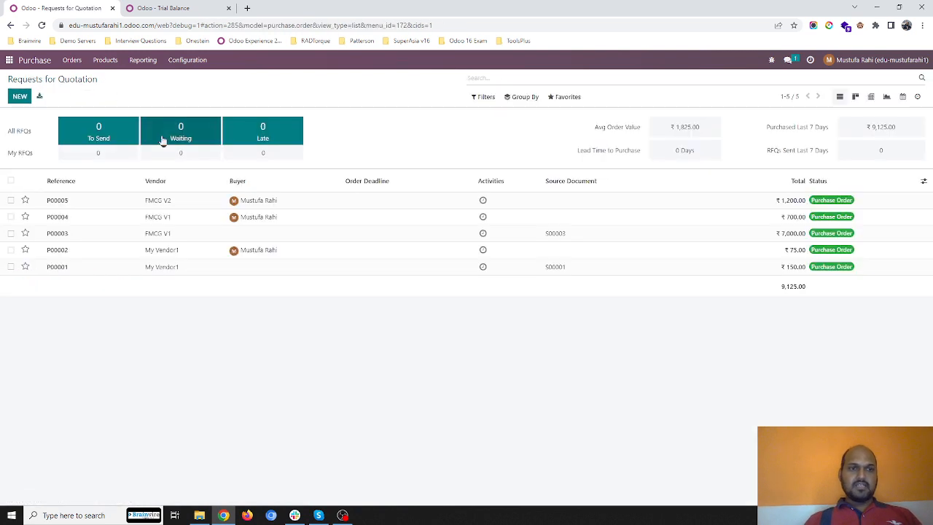
- Open the general ledger for the Inventories account from the trial balance and examine the debits of the two latest FMCG1 receipts
click(176, 5)
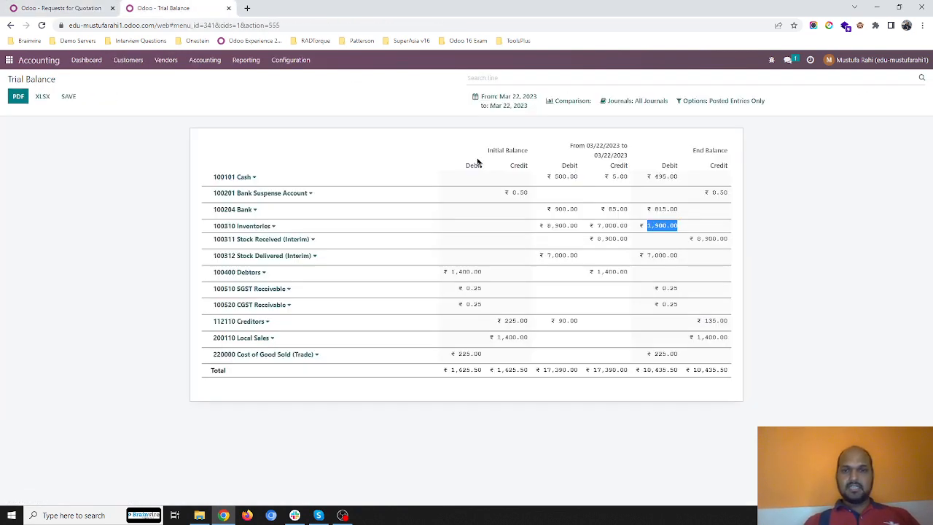
click(266, 228)
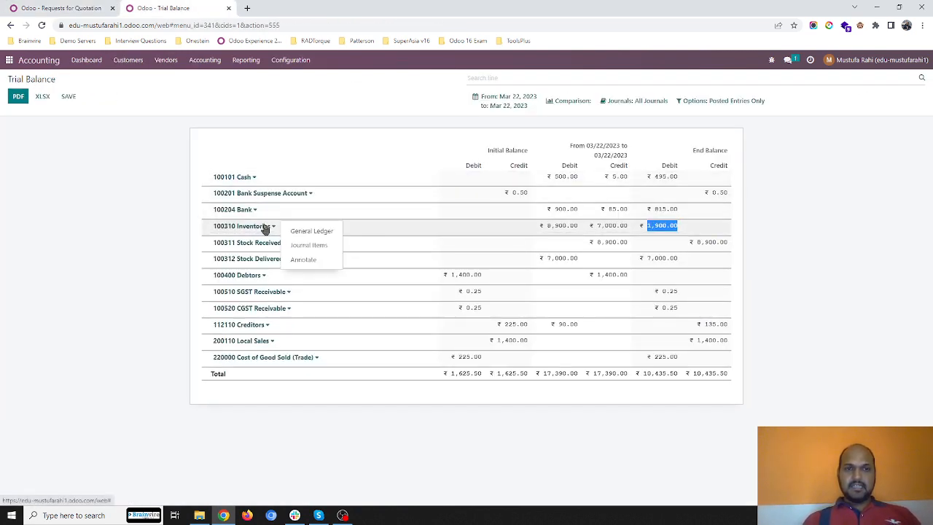
click(299, 230)
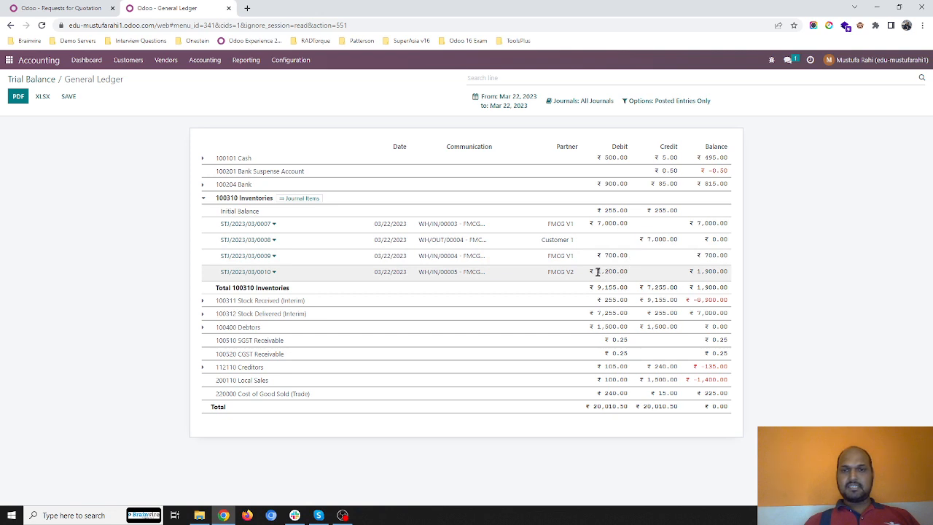
drag(603, 254, 629, 276)
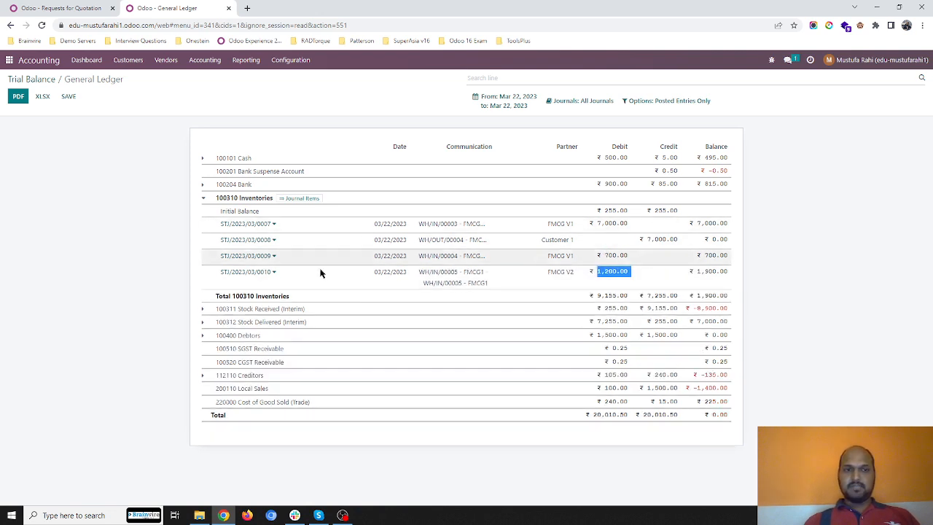
click(245, 200)
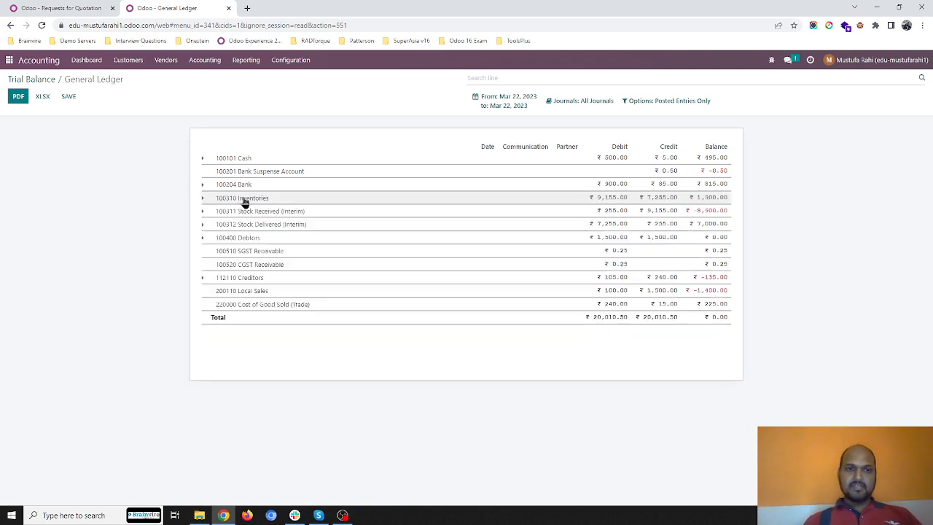
- Switch to the Sales app and create a new quotation for Customer 1
click(80, 9)
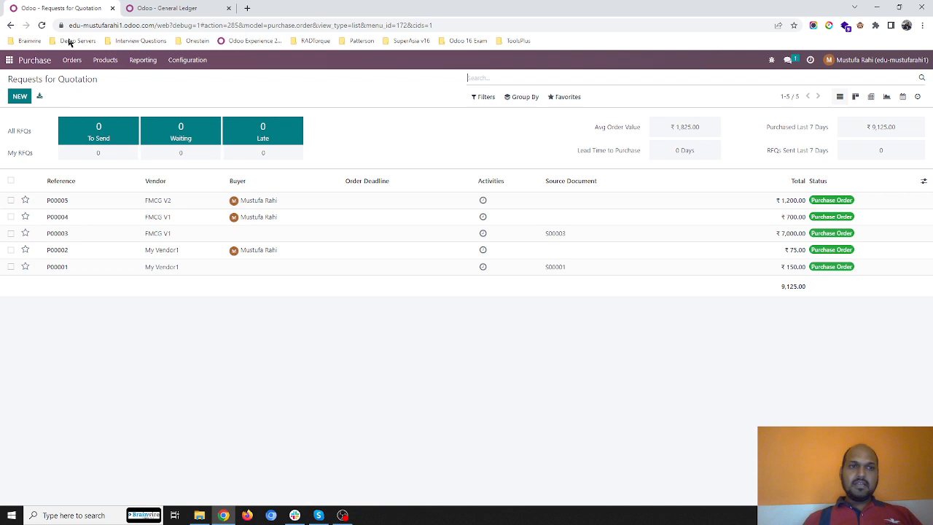
click(9, 60)
click(510, 124)
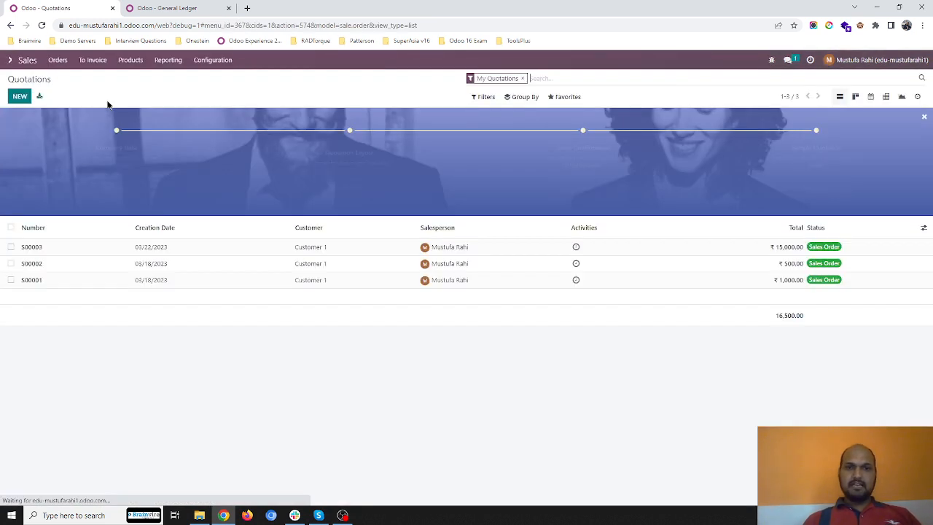
click(19, 96)
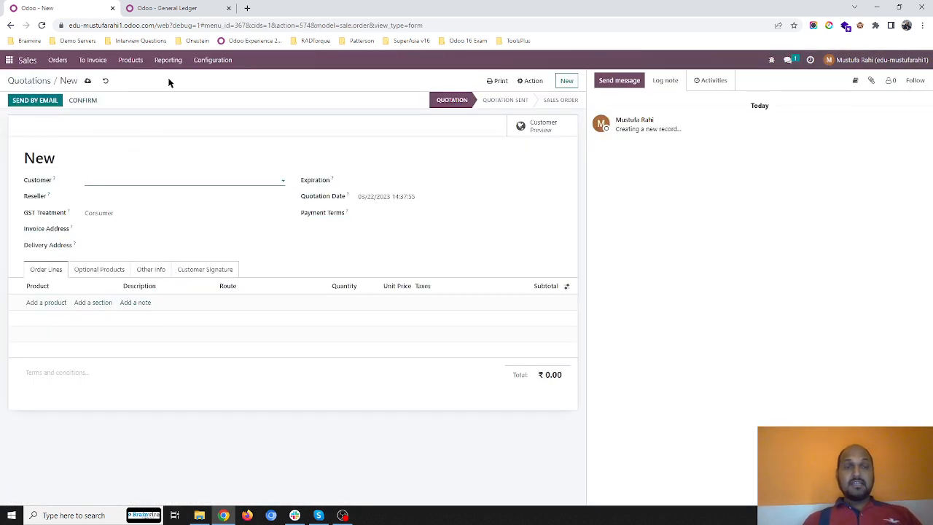
click(156, 179)
click(144, 197)
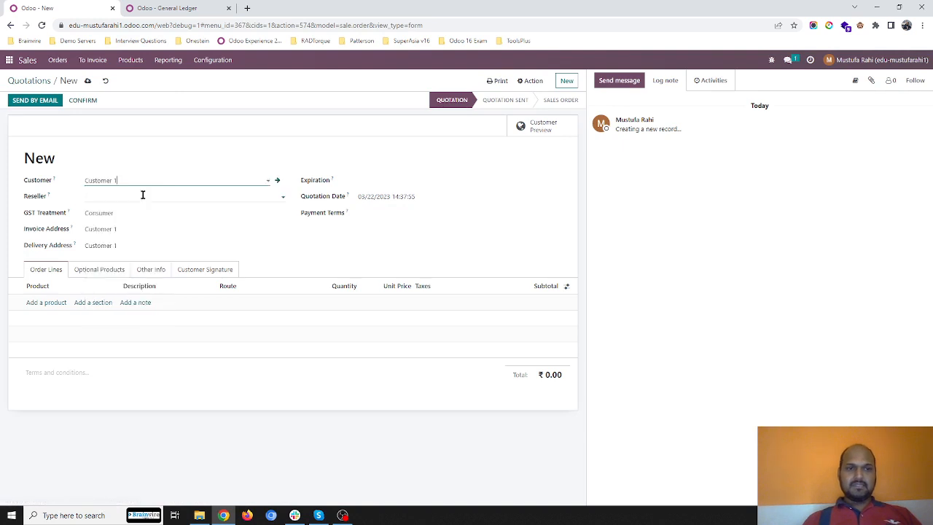
- Add product FMCG1 with a quantity of 5 to the Customer 1 quotation
click(58, 303)
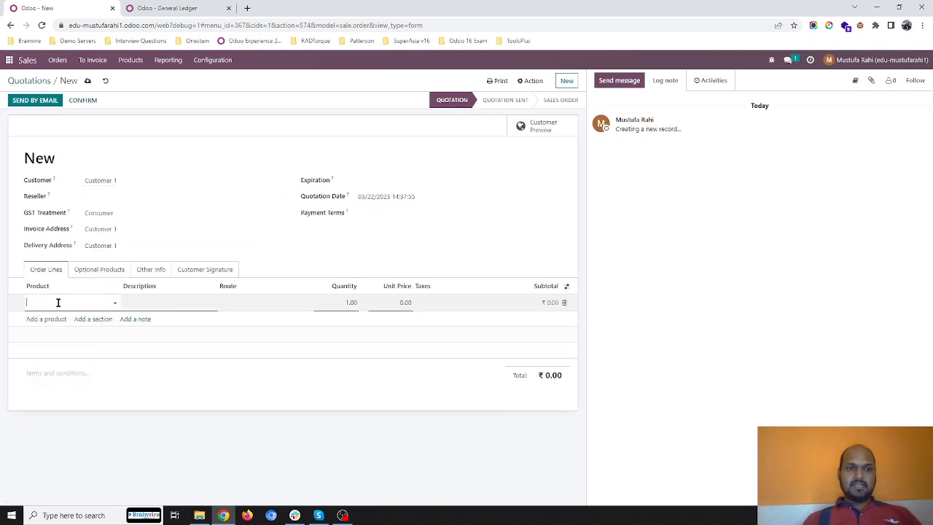
right_click(58, 302)
click(36, 304)
click(52, 303)
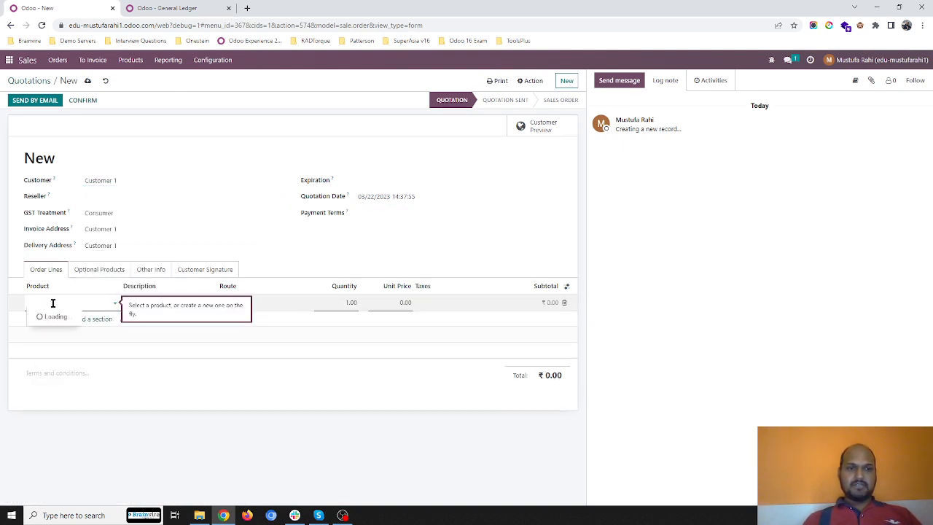
click(48, 315)
click(343, 301)
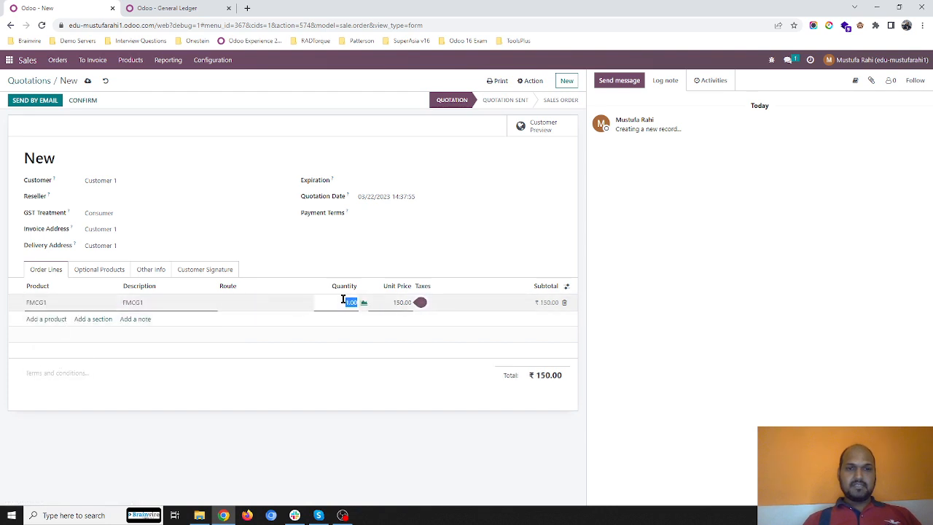
text(5)
click(396, 266)
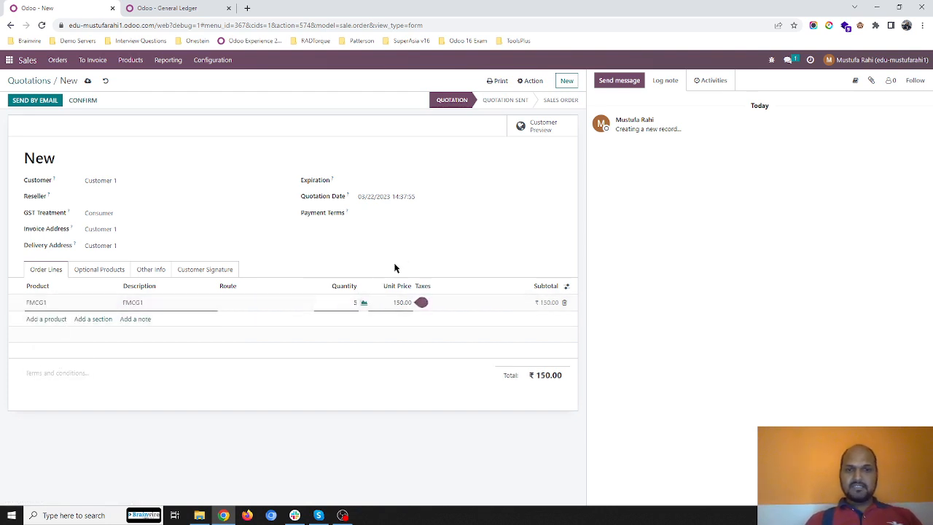
- Confirm the Customer 1 quotation and open its delivery order
click(87, 101)
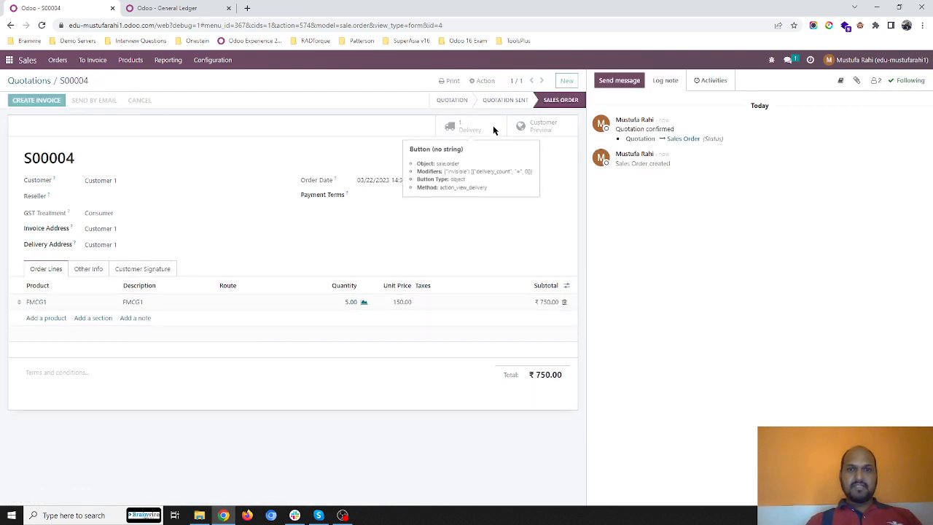
click(492, 126)
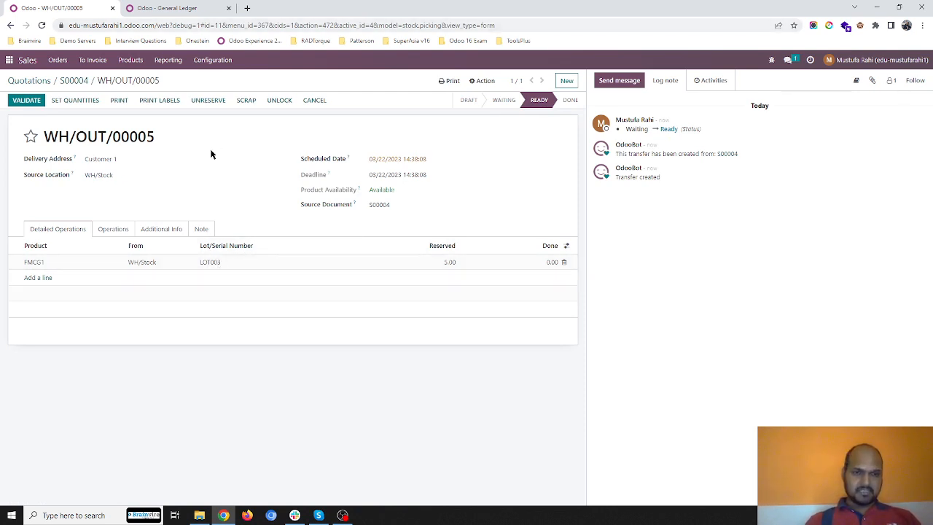
- Open the Inventory app's Lots/Serial Numbers list in a duplicated browser tab and expand the FMCG1 group
right_click(198, 5)
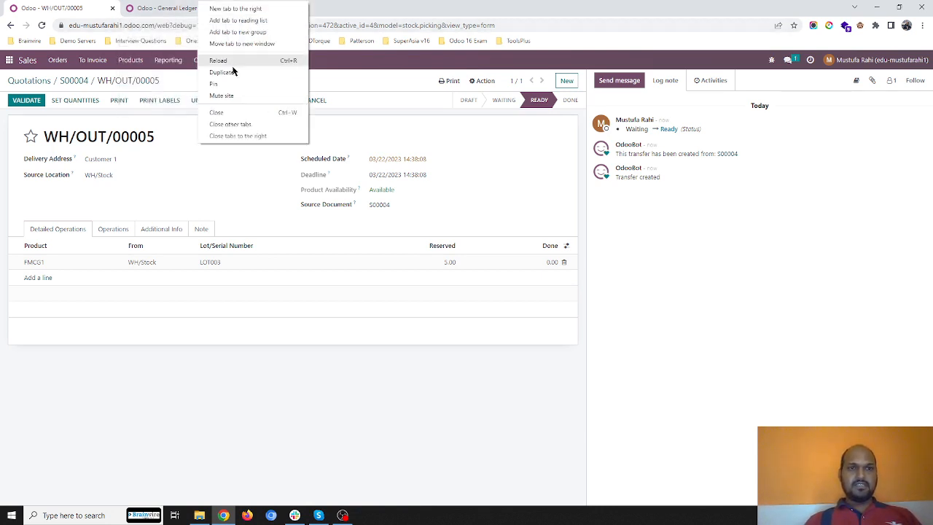
click(243, 67)
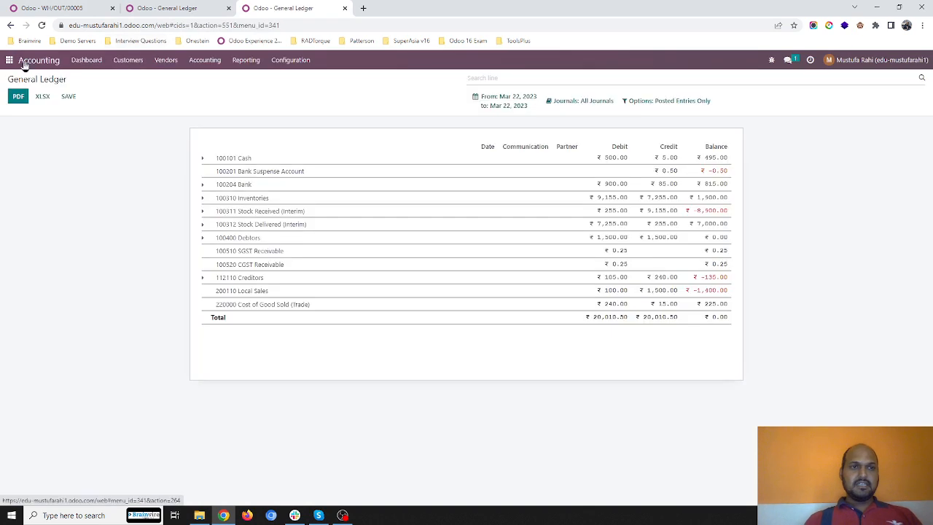
click(10, 59)
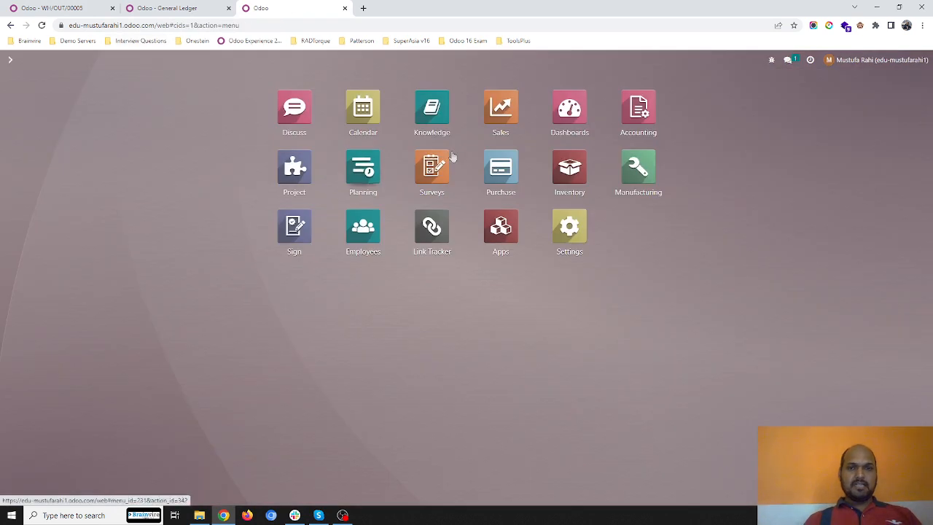
click(567, 179)
click(156, 59)
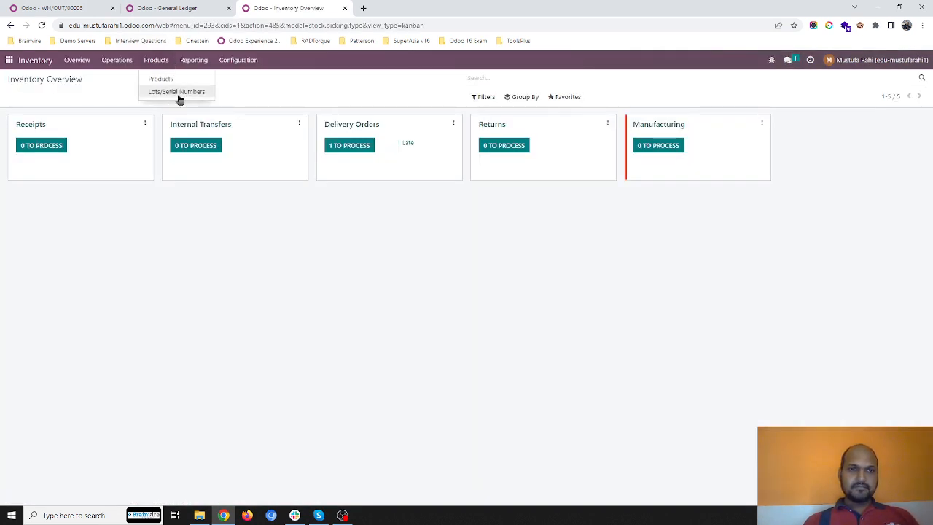
click(179, 95)
click(127, 139)
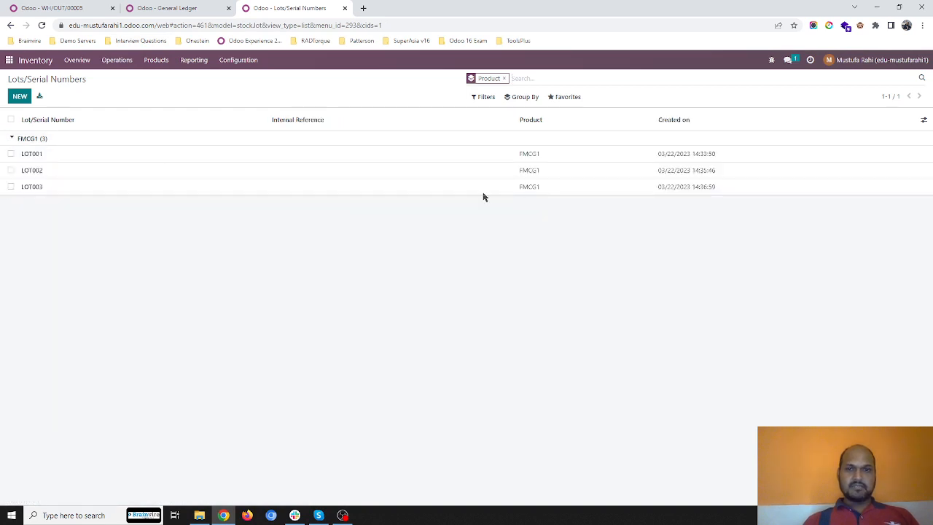
- Show the Best before Date, Removal Date and Expiration Date columns in the lots list
click(923, 120)
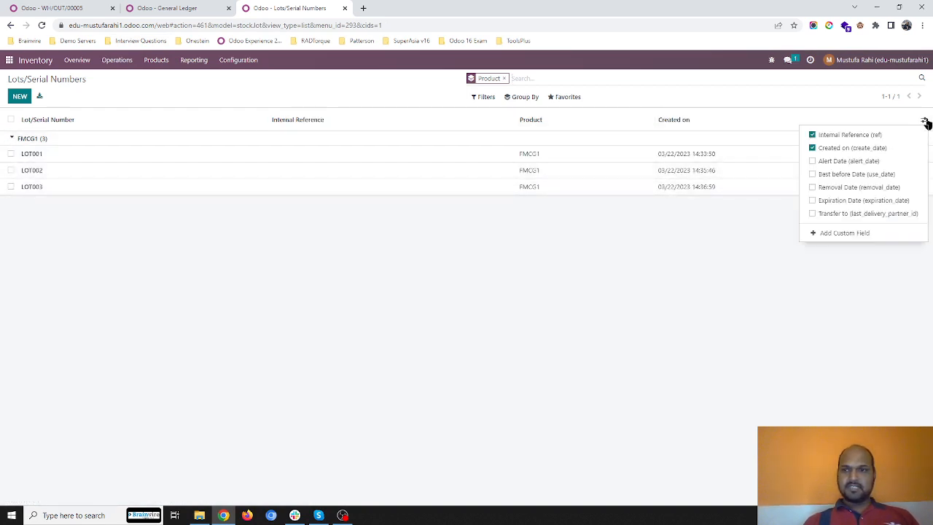
click(876, 174)
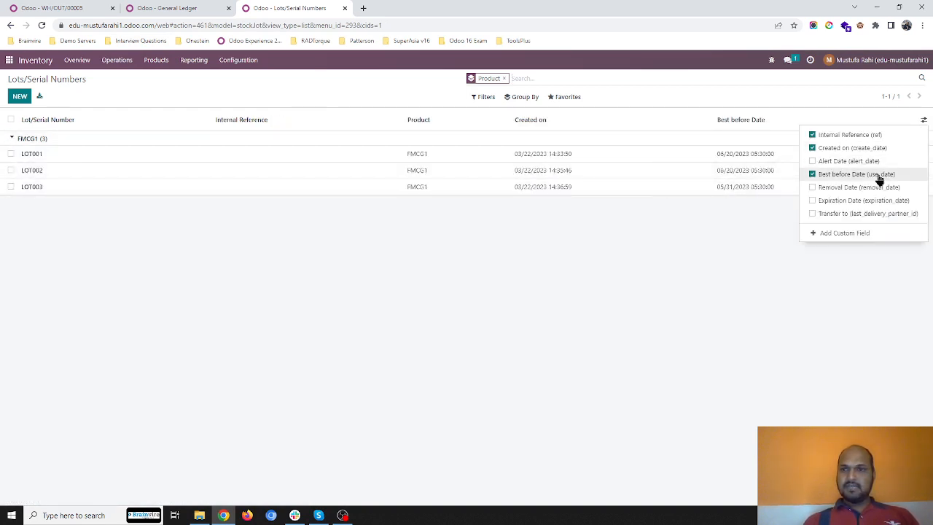
click(877, 187)
click(878, 200)
click(691, 247)
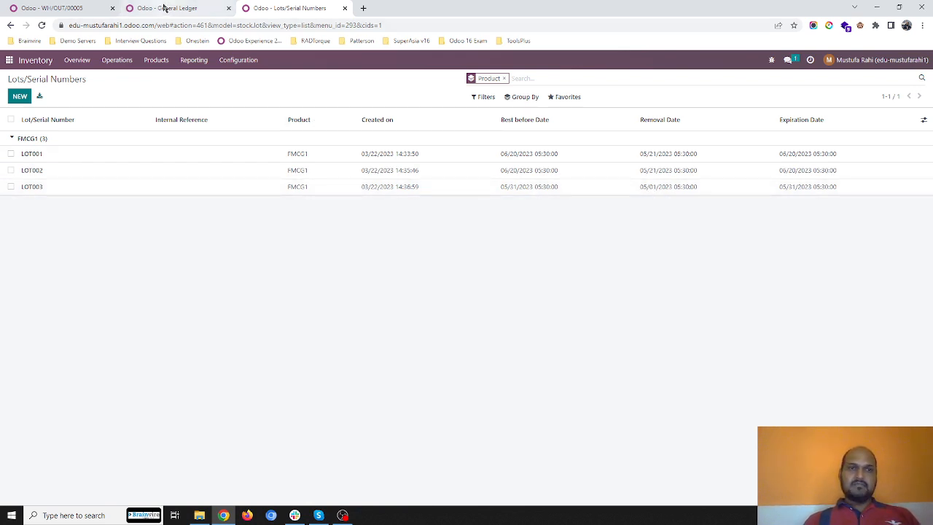
- Compare the lot reserved on the delivery with the FMCG1 lots' removal and expiration dates, and check the general ledger
click(165, 7)
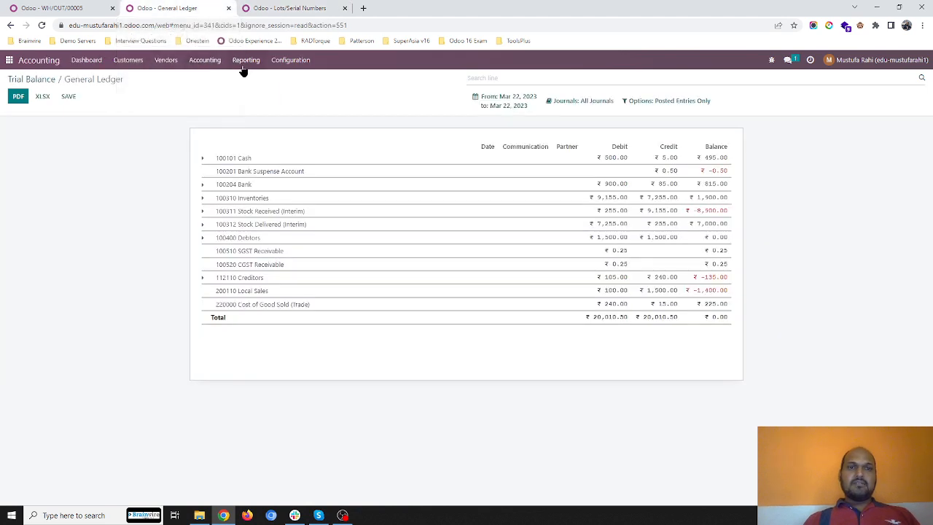
click(77, 8)
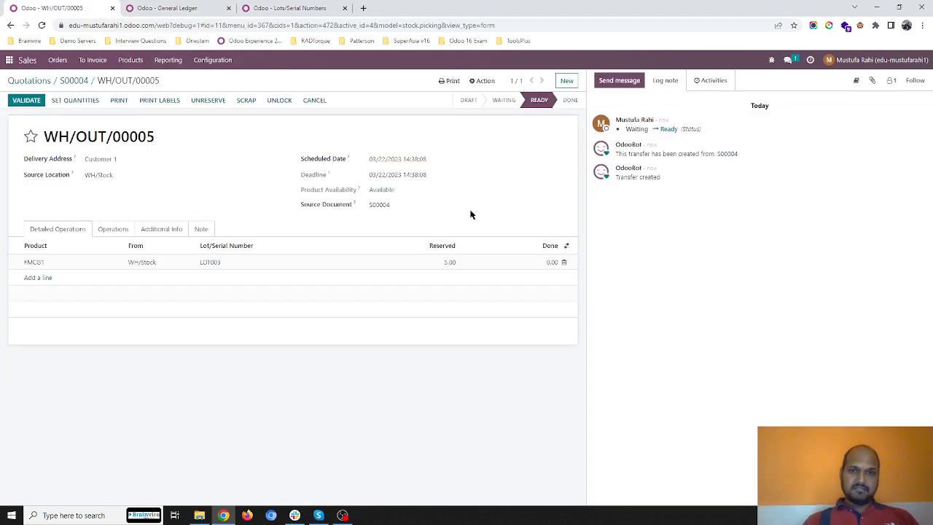
click(296, 9)
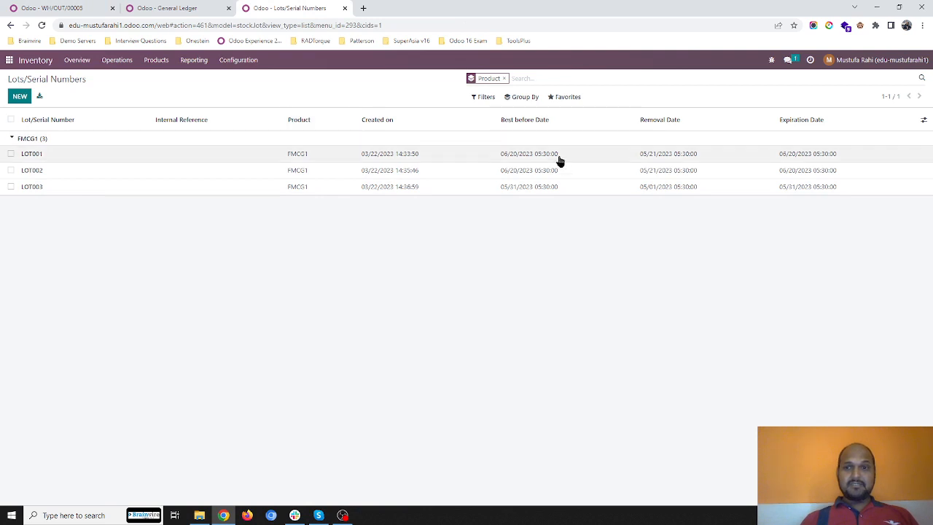
click(167, 6)
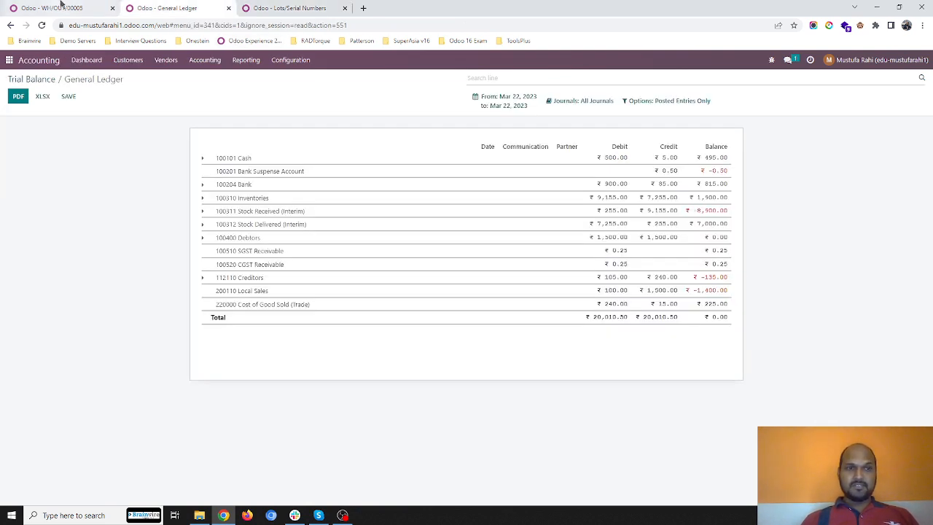
- Validate the Customer 1 delivery order as an immediate transfer of all reserved quantities
click(62, 7)
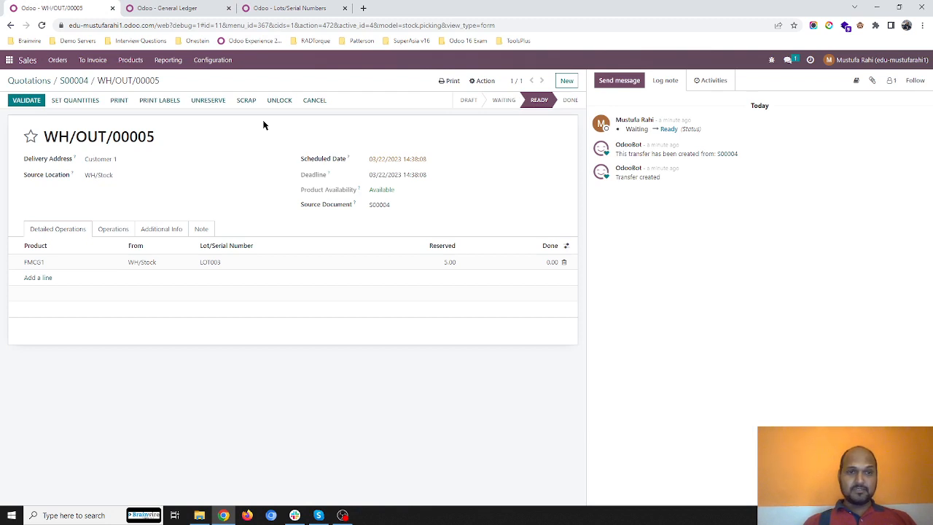
click(26, 102)
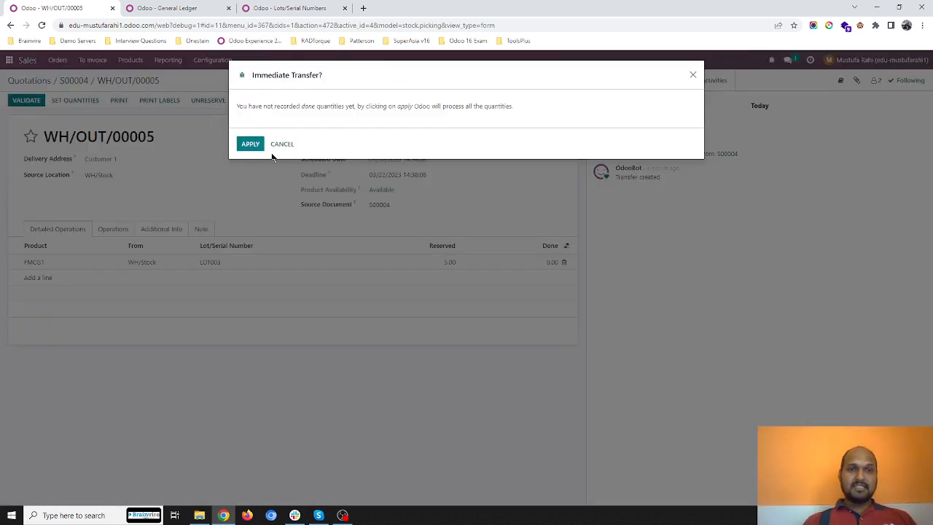
click(250, 145)
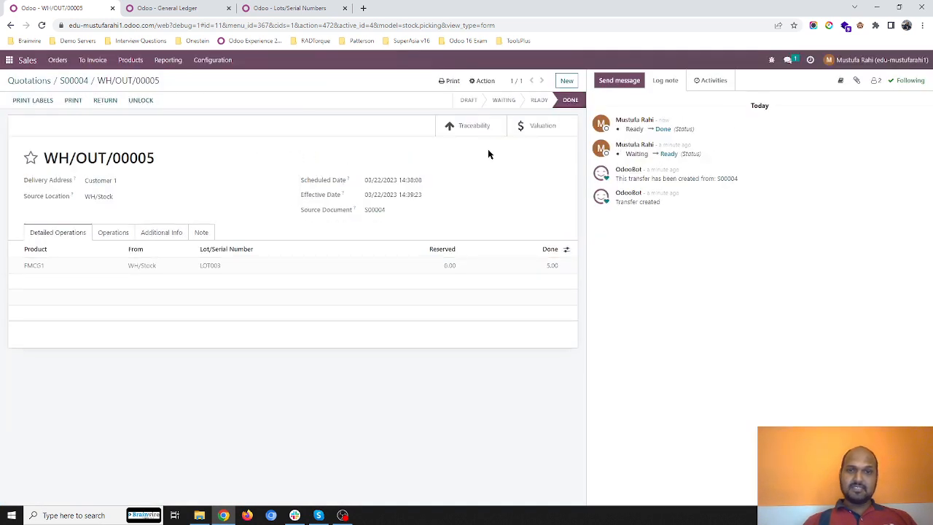
- Open the delivery's stock valuation and compare the FMCG1 unit value with the lots in the Lots/Serial Numbers list
click(534, 129)
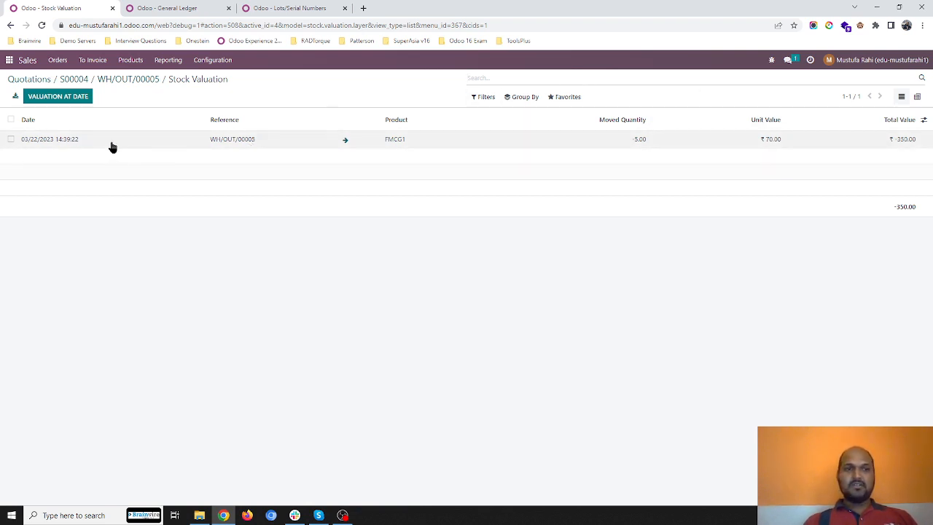
click(298, 10)
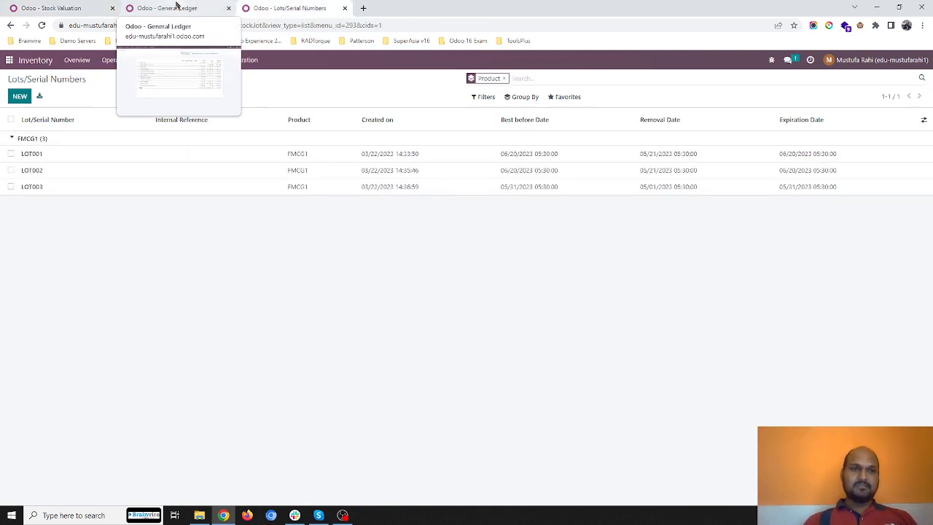
click(73, 8)
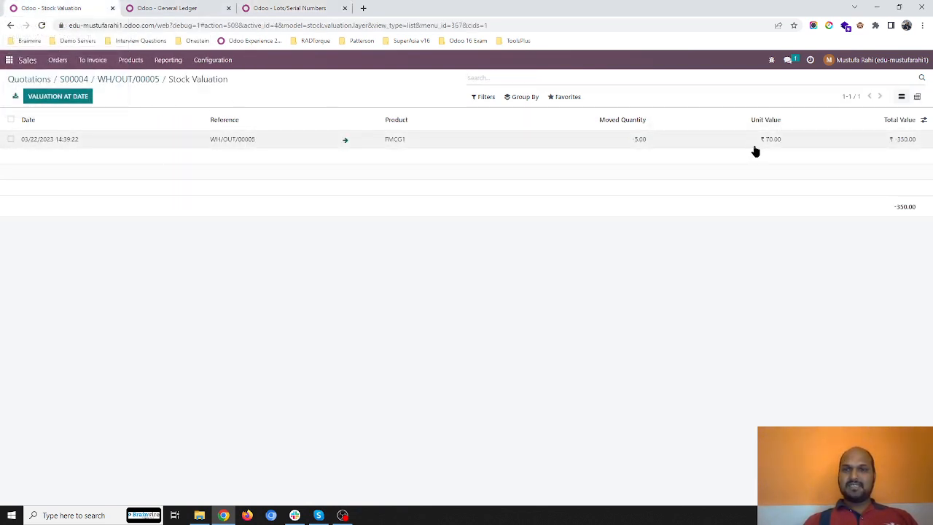
- Create a customer invoice from the FMCG1 sales order, show its journal items and confirm it
click(85, 80)
click(36, 102)
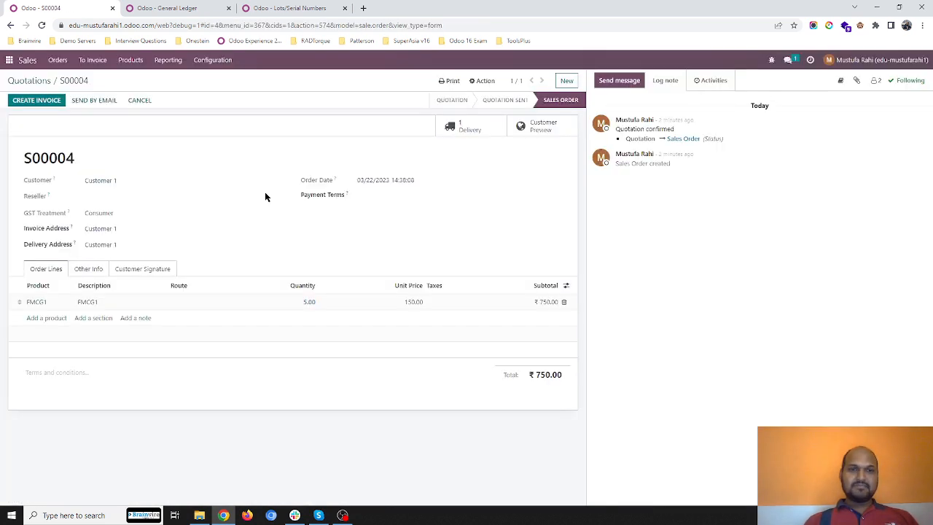
click(96, 280)
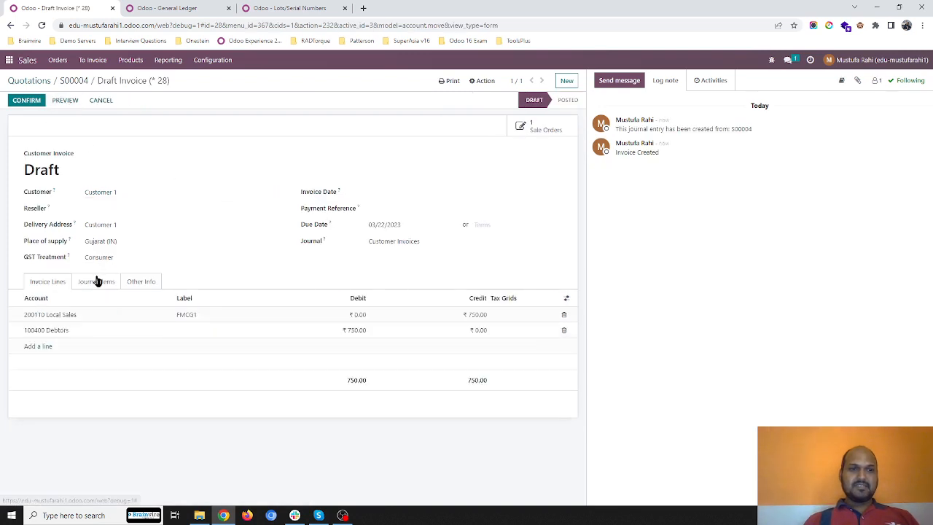
click(26, 100)
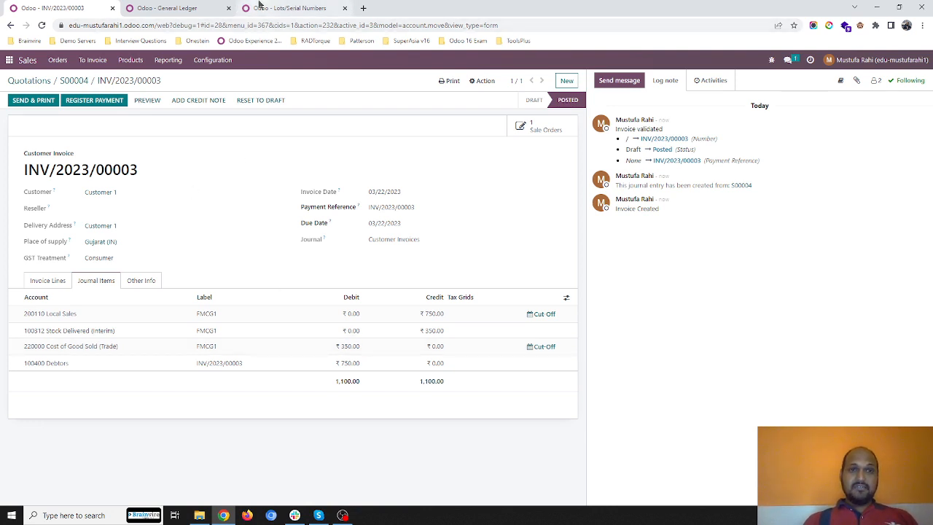
- Open the FMCG1 product's FIFO-FEFO category in Inventory and check its force removal strategy and inventory valuation settings
click(287, 8)
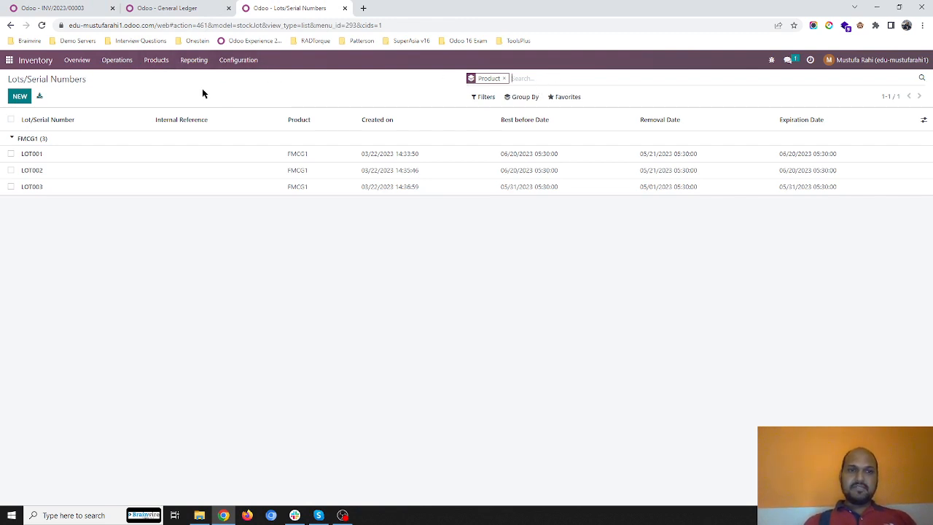
click(155, 60)
click(158, 81)
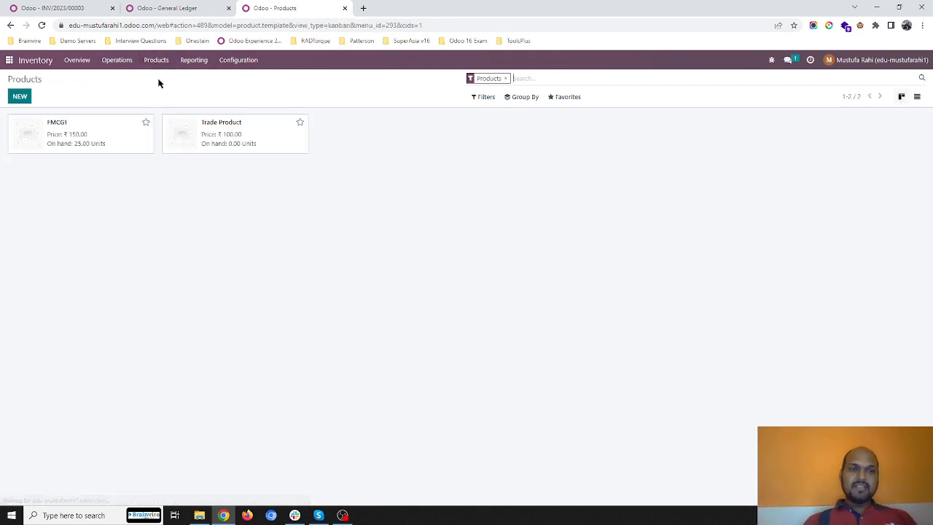
click(104, 133)
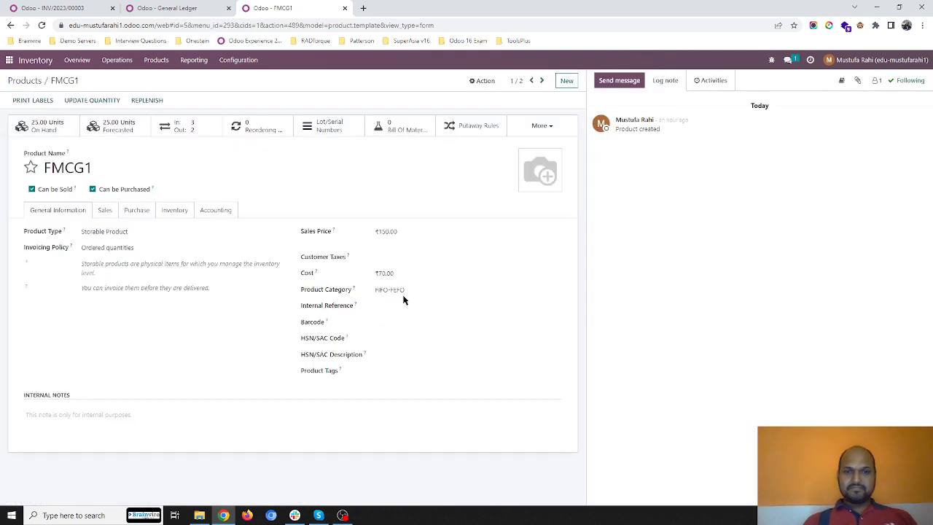
click(416, 289)
click(555, 292)
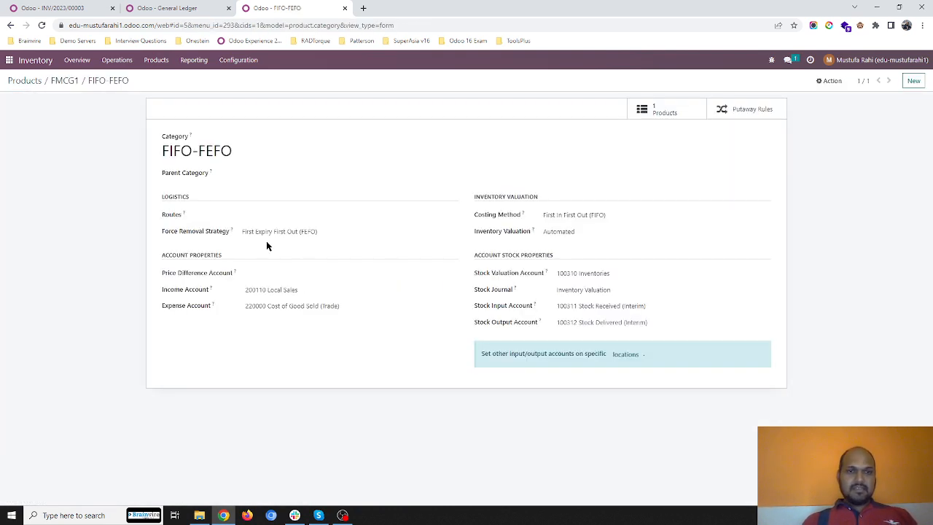
click(324, 231)
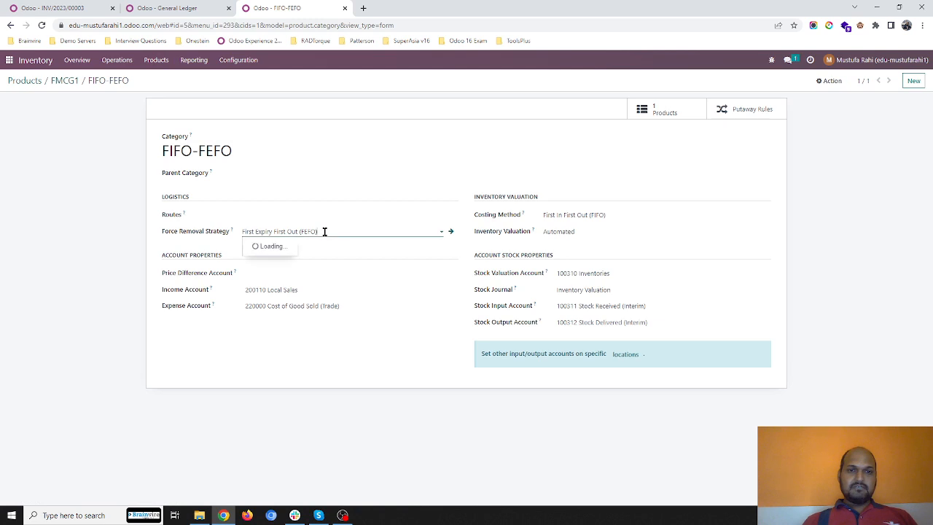
click(521, 191)
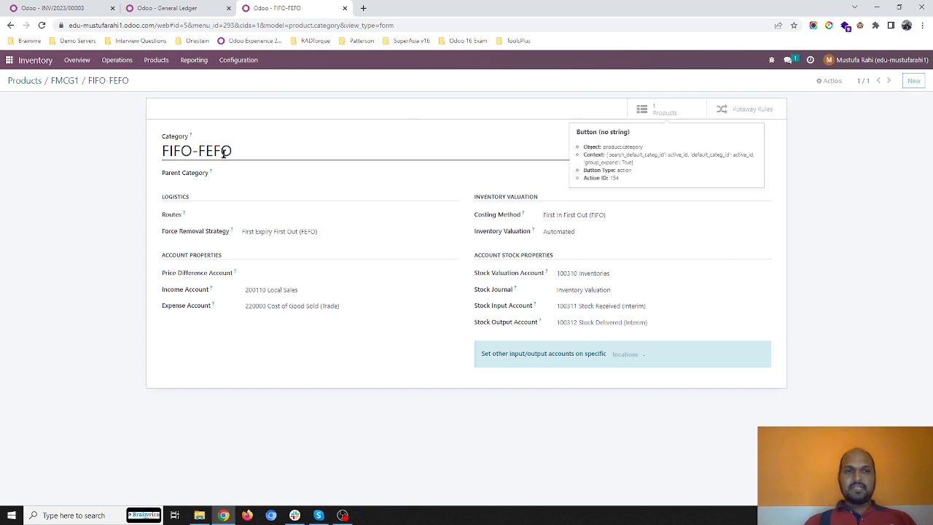
- Open FMCG1 from the category's products and review its lot tracking, expiration and removal date settings, and its lots
click(662, 114)
click(91, 156)
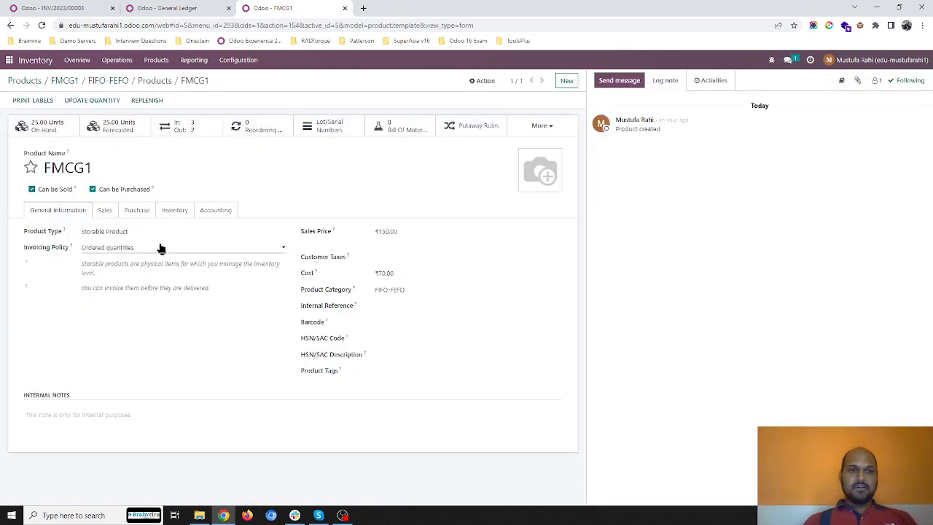
click(175, 210)
scroll(108, 408, down, 2)
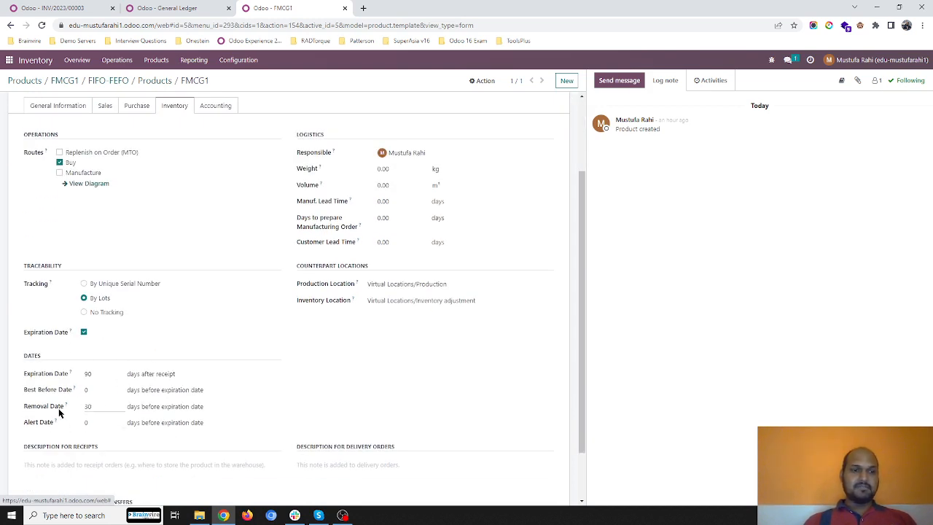
scroll(246, 378, up, 1)
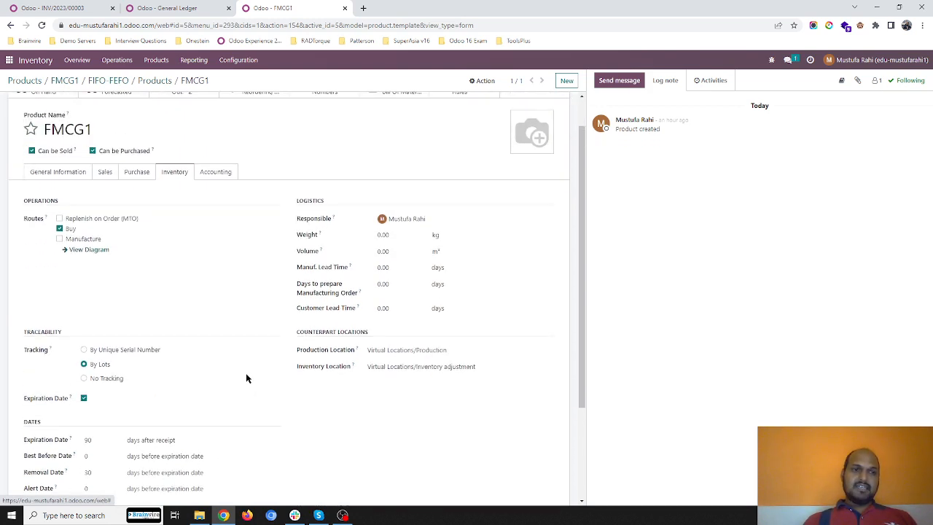
scroll(246, 378, down, 2)
scroll(246, 378, up, 3)
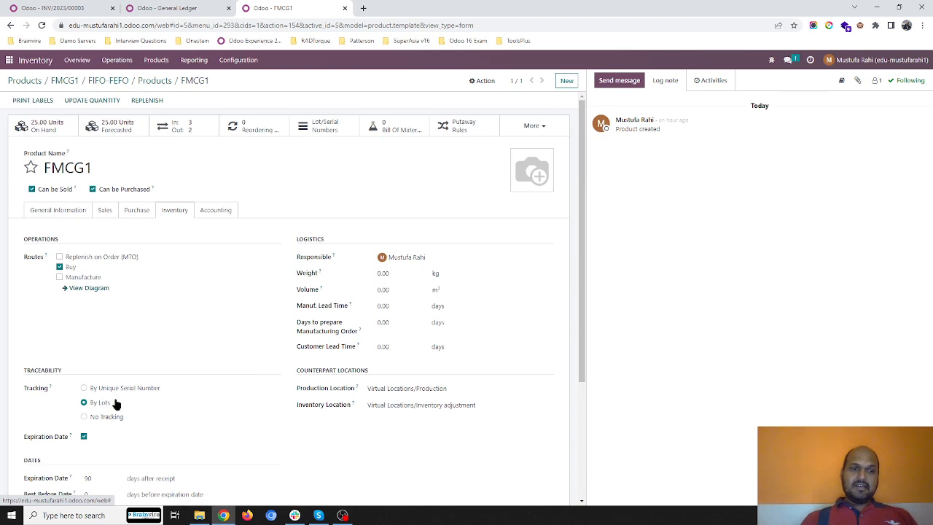
scroll(158, 411, down, 1)
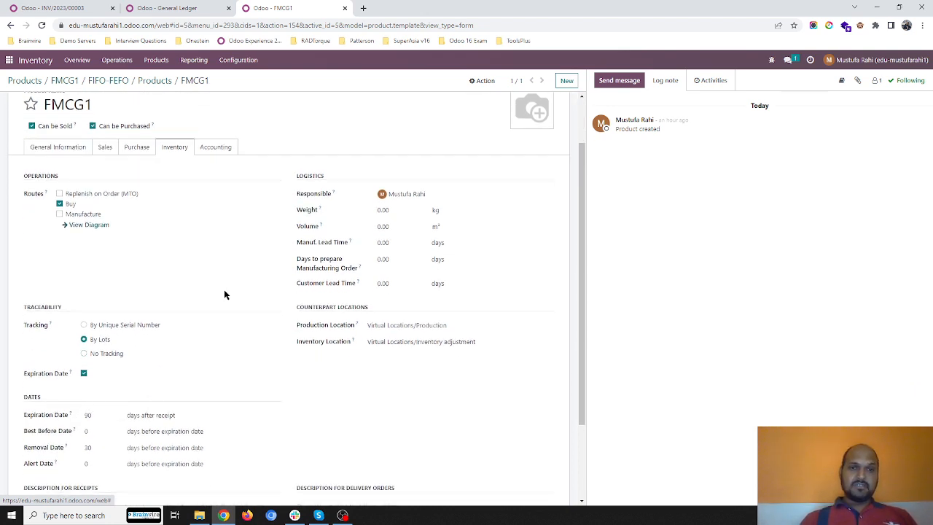
scroll(225, 292, up, 1)
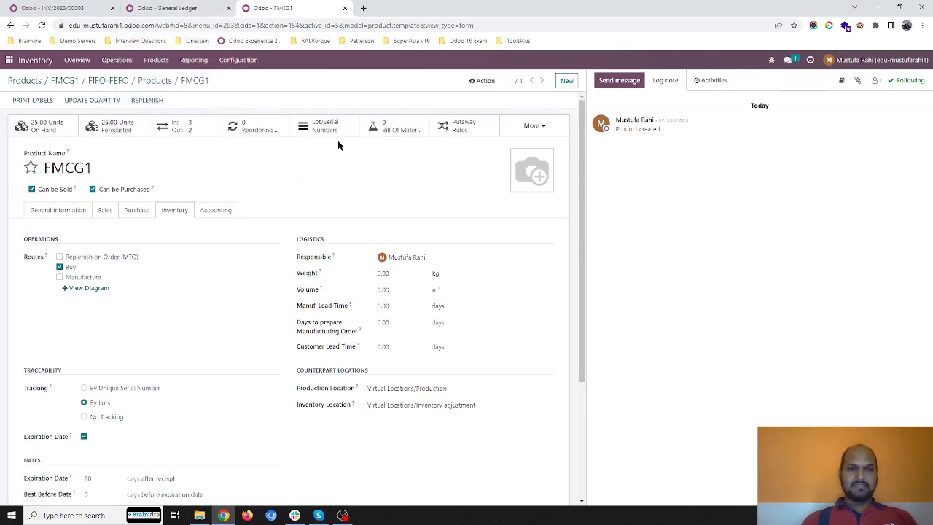
click(323, 125)
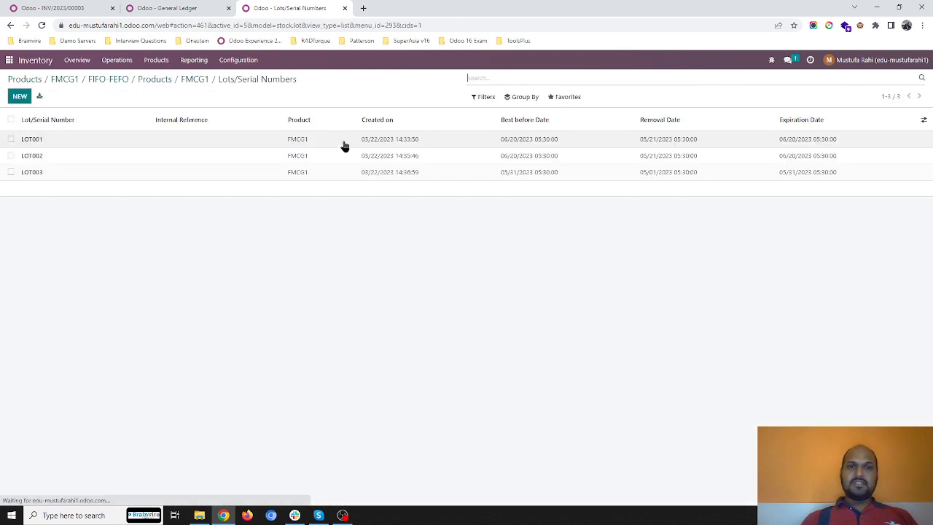
- Return to the FIFO-FEFO category and view the available costing methods while keeping First In First Out (FIFO)
click(120, 83)
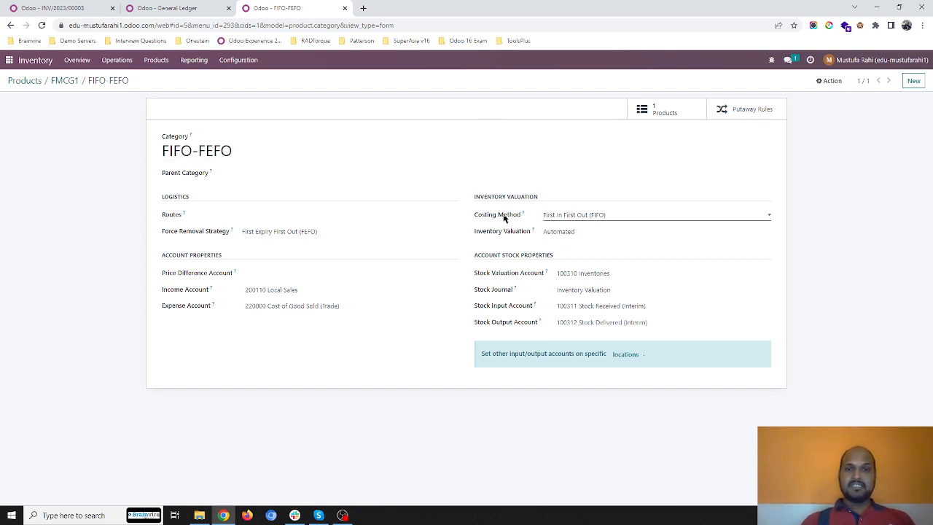
click(585, 215)
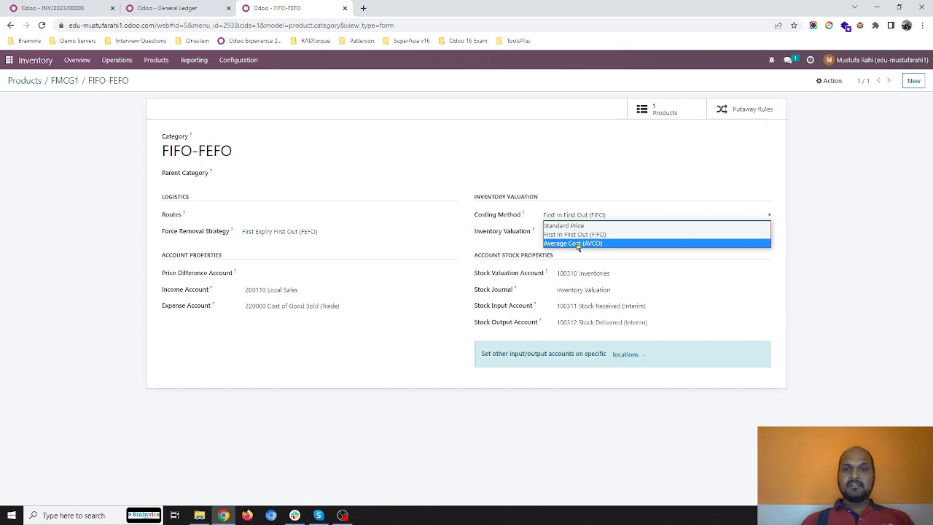
click(537, 144)
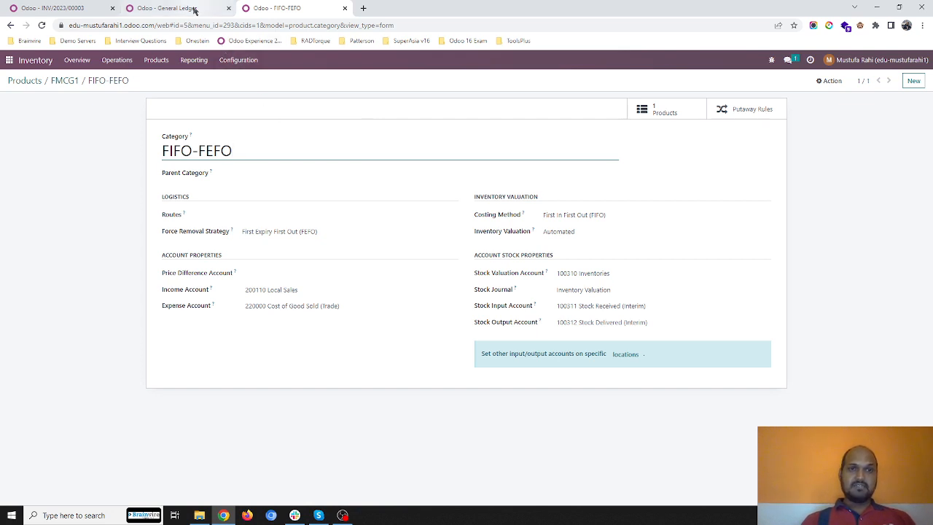
mouse_move(195, 11)
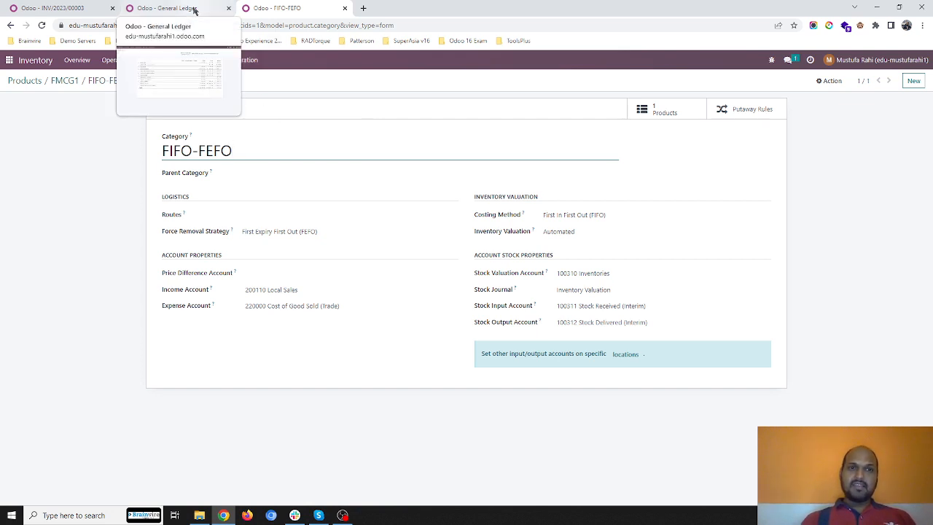